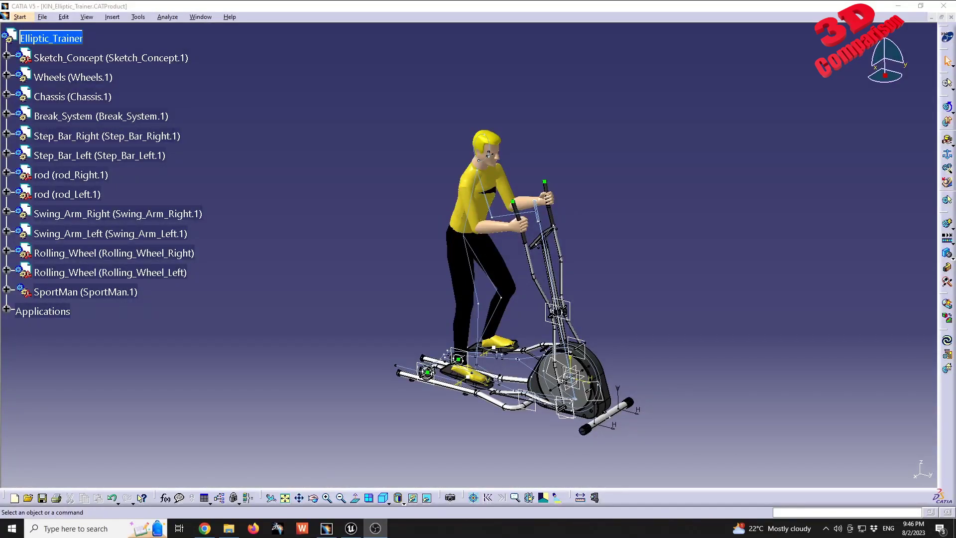
# - Switch from the CATIA assembly to Unreal Engine and look up the available Datasmith import options
pyautogui.moveTo(299, 304); pyautogui.dragTo(557, 255, button='middle')
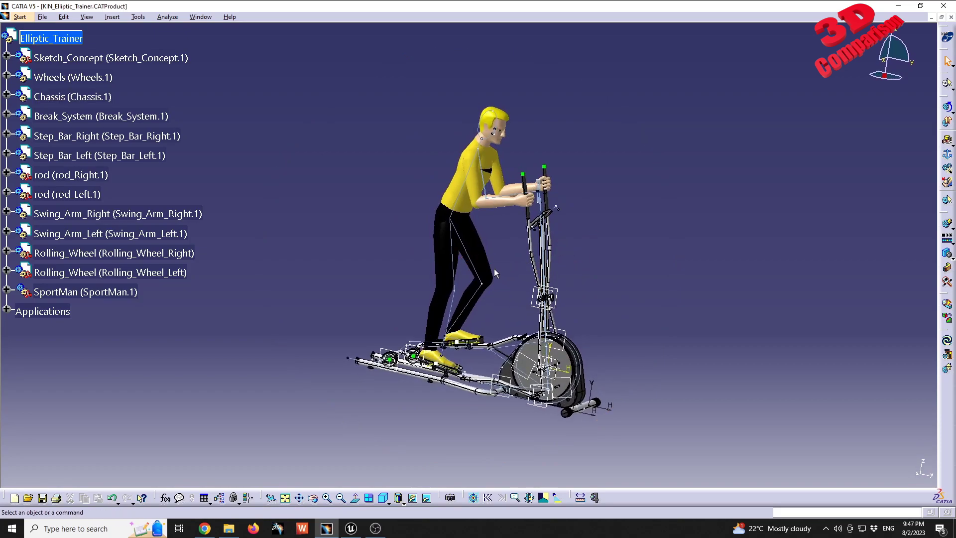
pyautogui.click(351, 527)
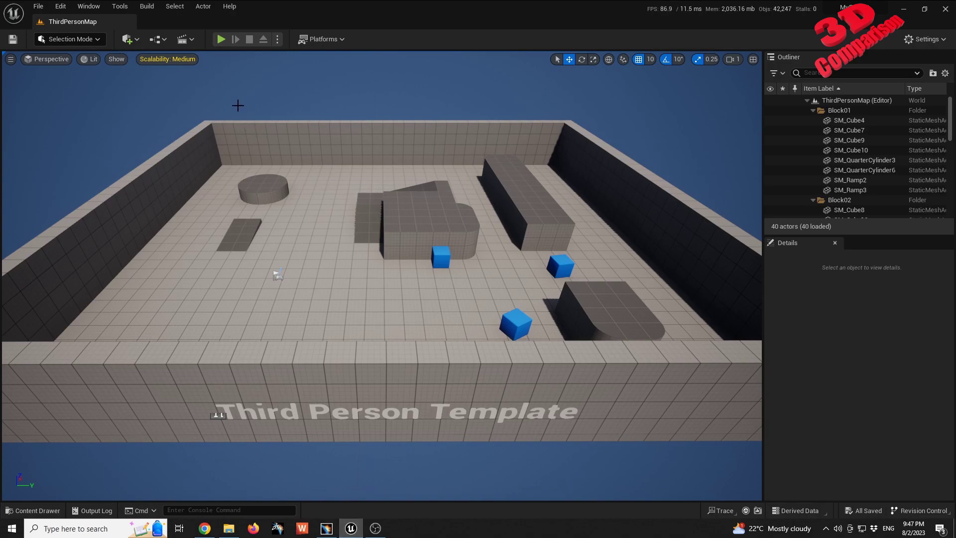
pyautogui.click(131, 41)
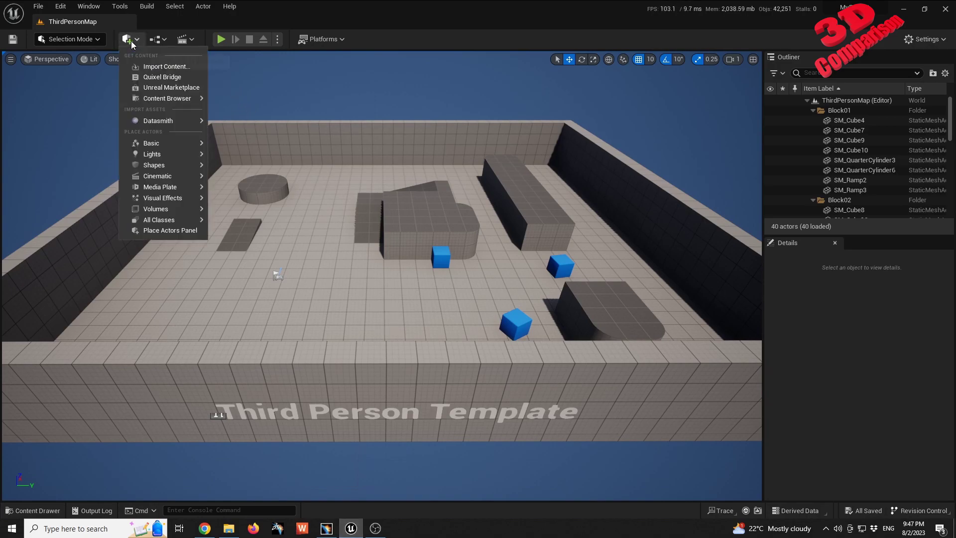
pyautogui.moveTo(190, 124)
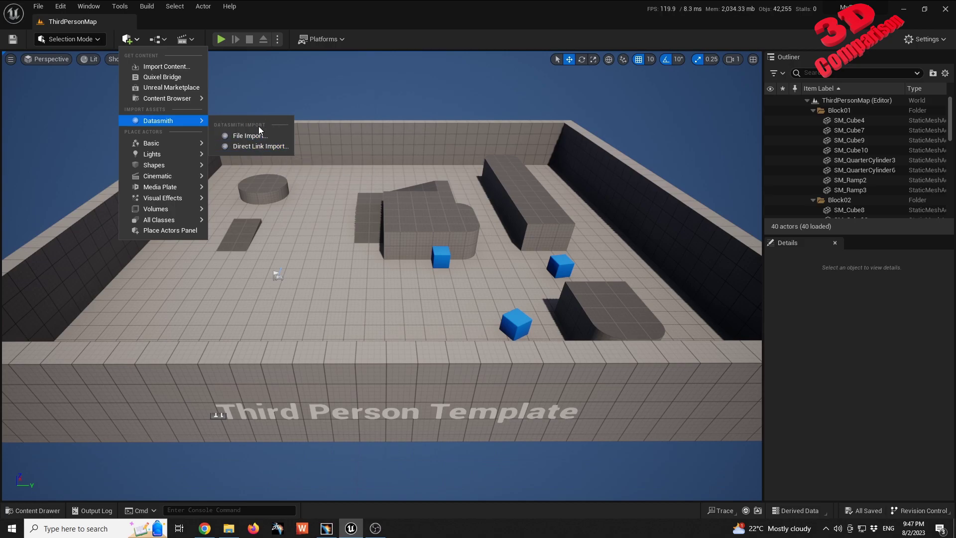
# - Search the project's plugins for "datasmith" to check the Datasmith CAD Importer, and close the plugin browser
pyautogui.click(61, 6)
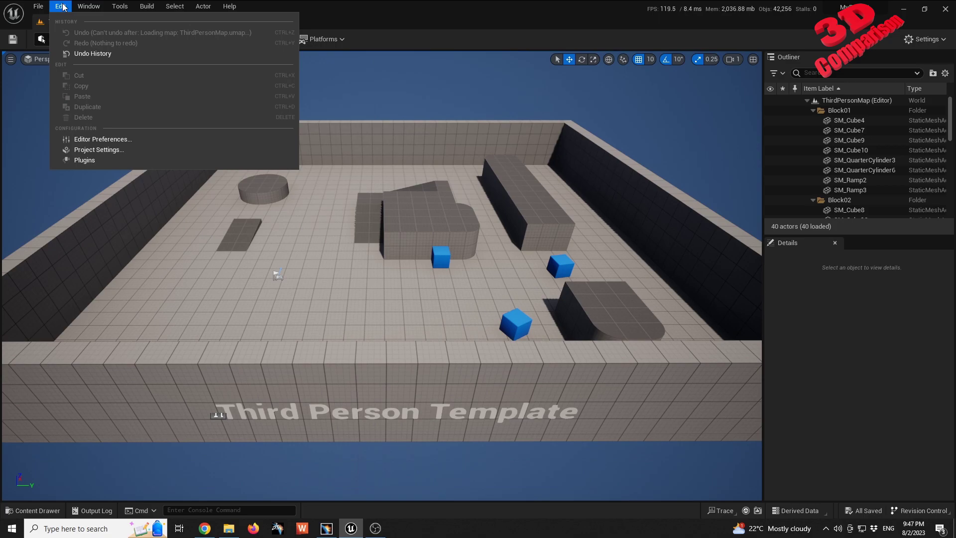
pyautogui.click(99, 164)
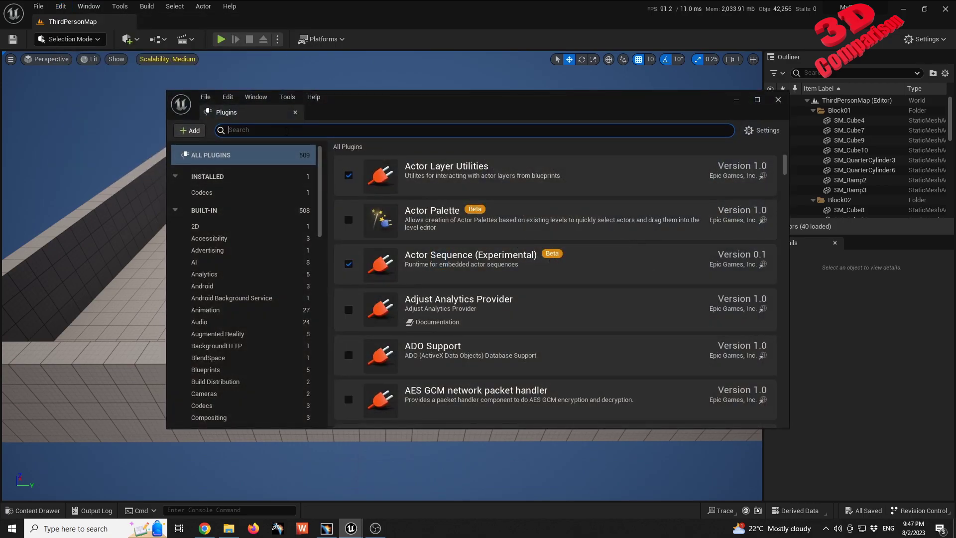
pyautogui.write('datasm')
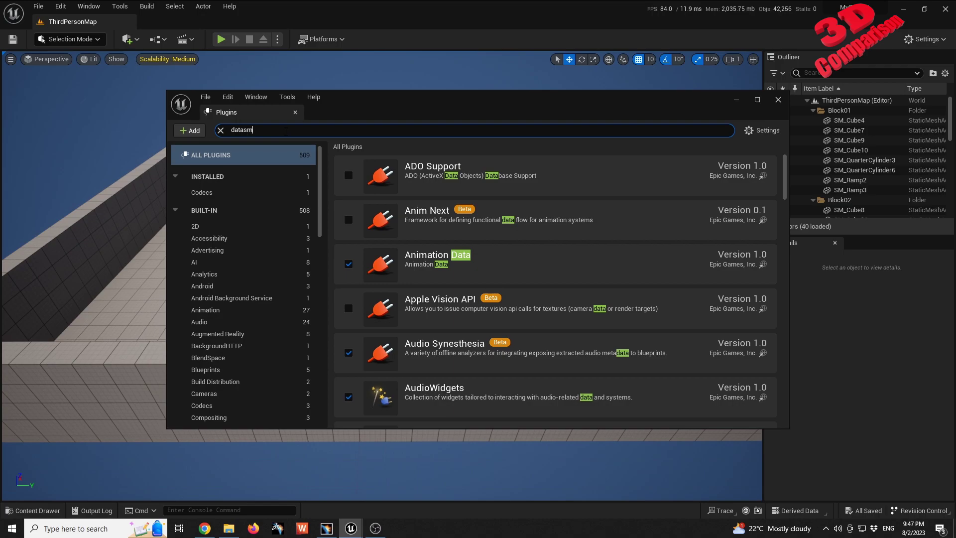
pyautogui.write('ith')
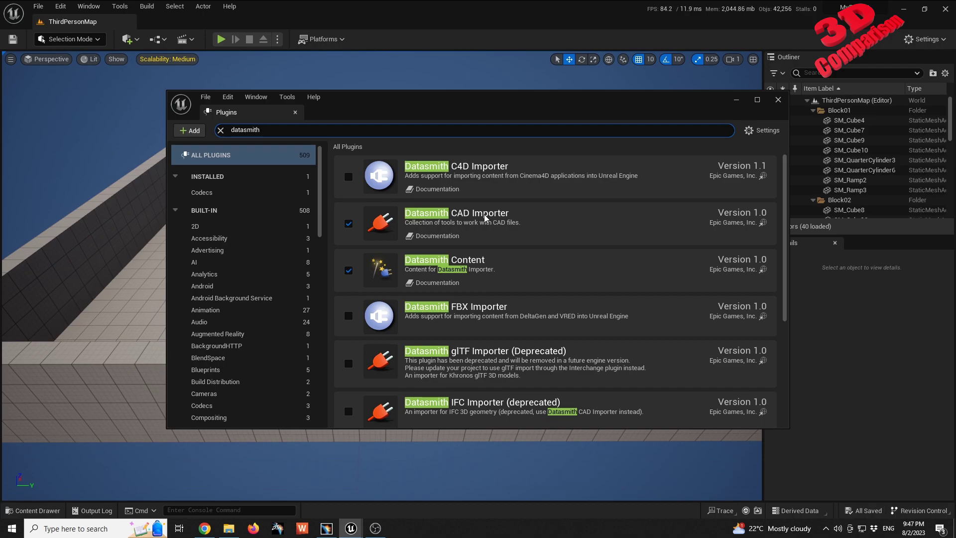
pyautogui.click(778, 100)
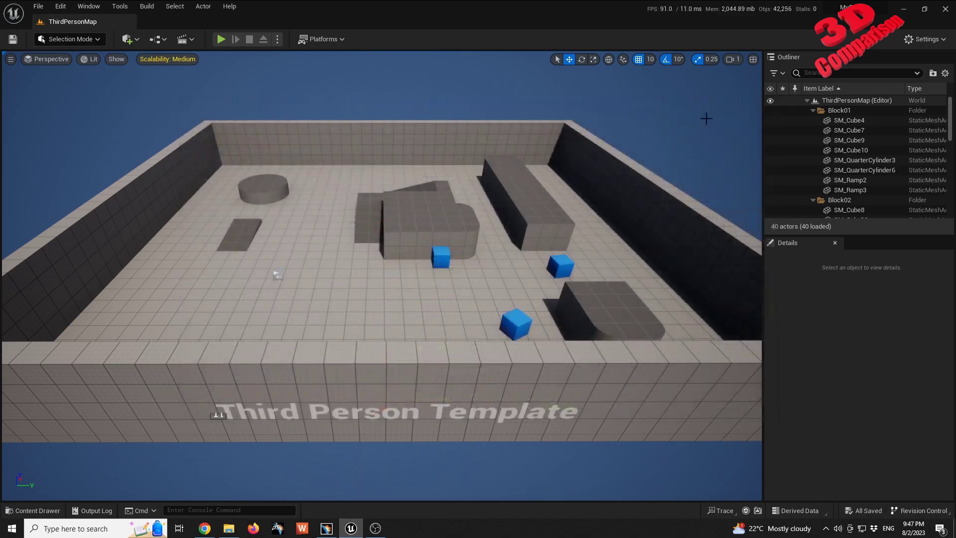
# - Start a Datasmith file import and choose the KIN_Elliptic_Trainer CATIA product from the MasterEx_Elliptic_Trainer_Data folder
pyautogui.click(128, 39)
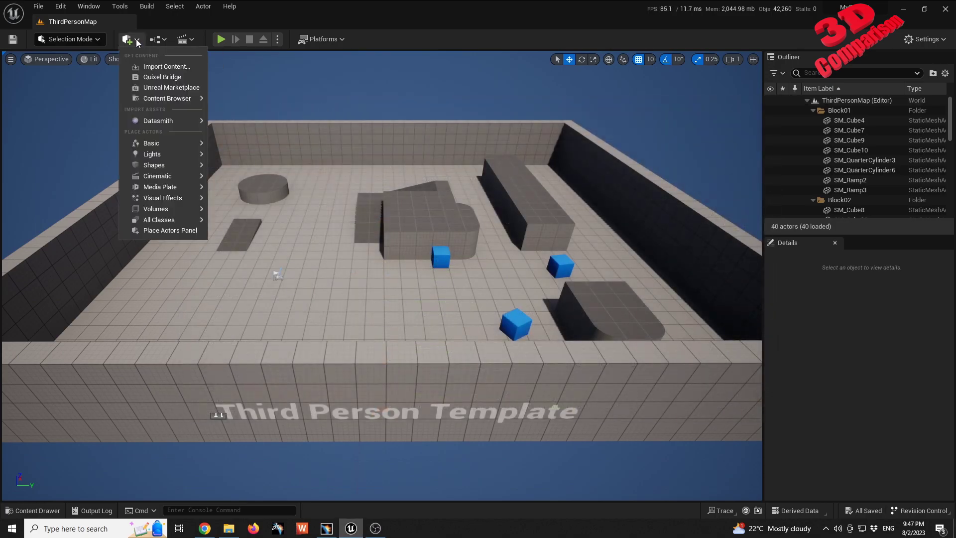
pyautogui.moveTo(149, 142)
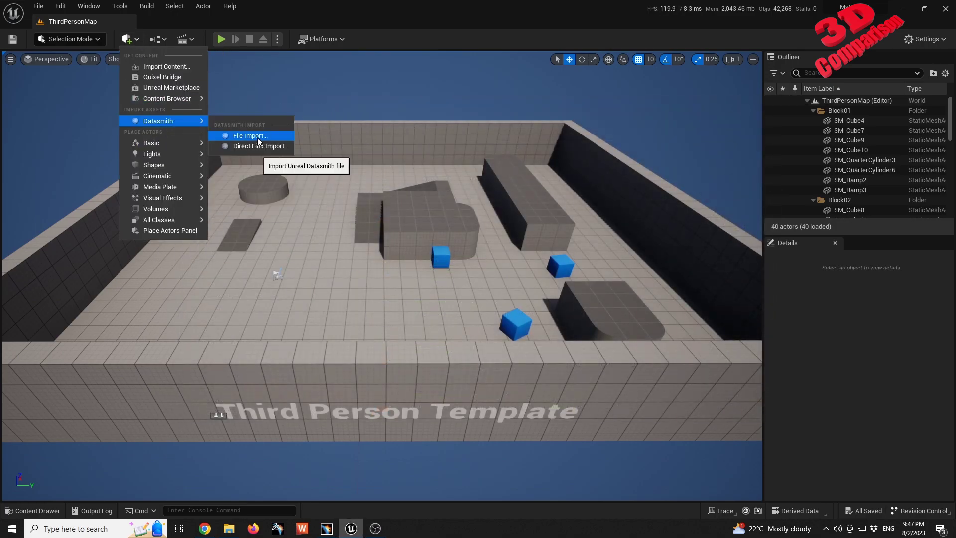
pyautogui.click(260, 136)
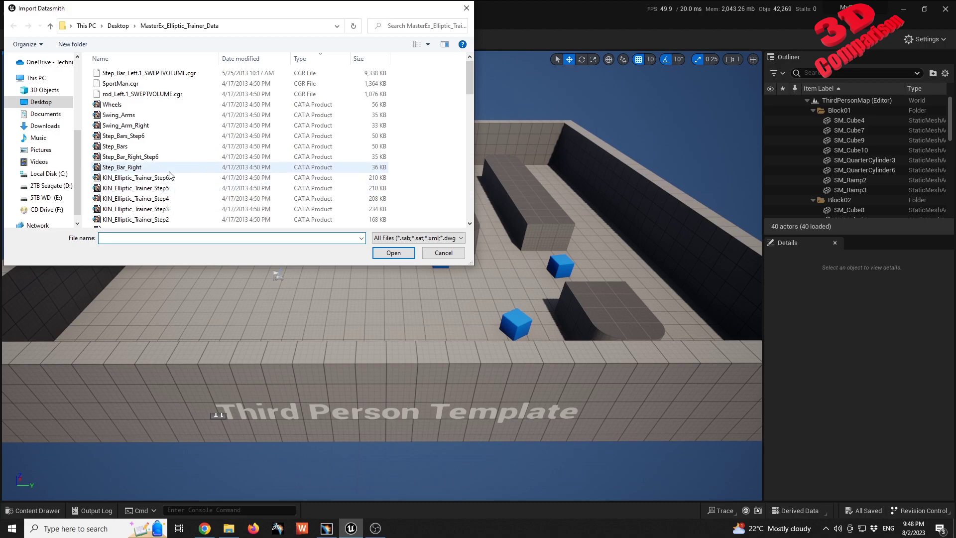
pyautogui.scroll(-1, 168, 191)
pyautogui.click(158, 201)
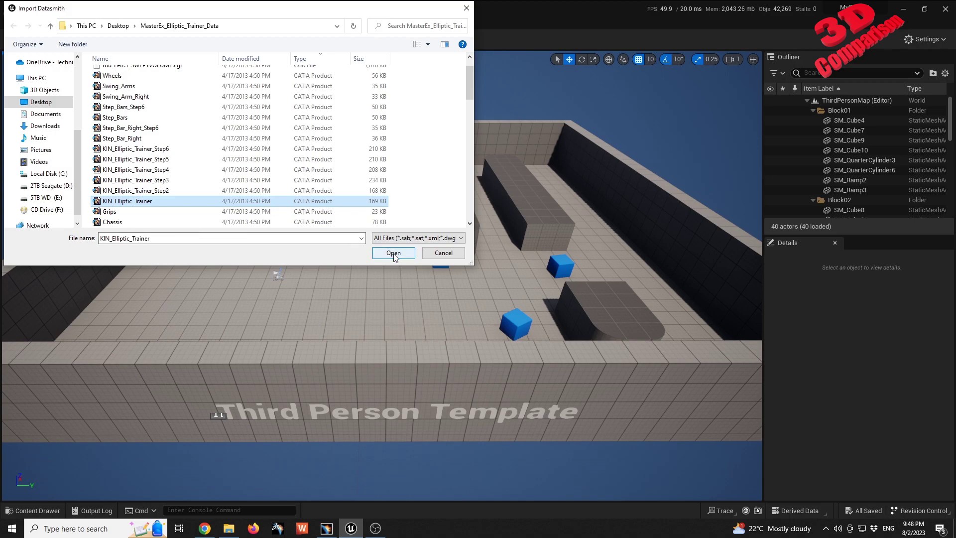
# - Review the CAD file formats supported by the Datasmith import, keeping the All Files filter
pyautogui.click(434, 238)
pyautogui.click(435, 239)
pyautogui.click(435, 238)
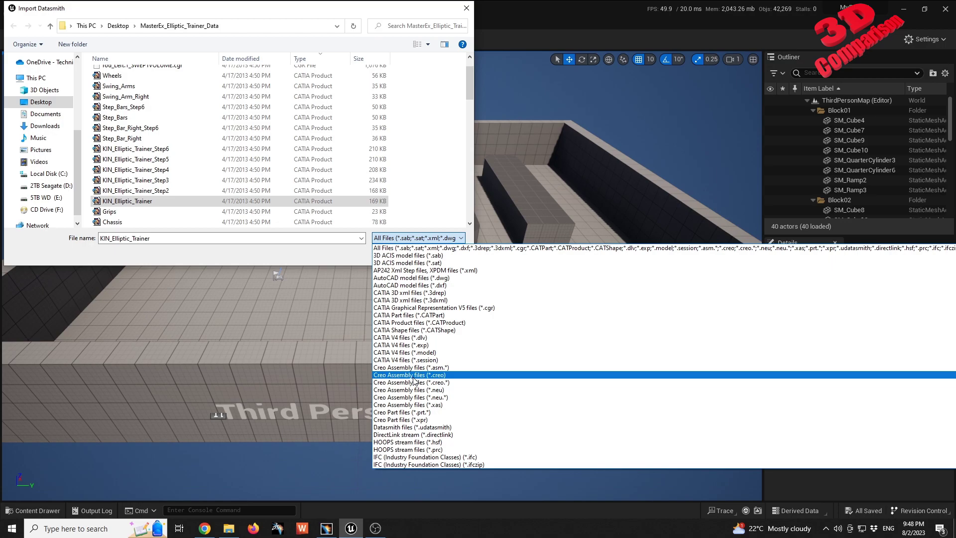
pyautogui.scroll(-5, 420, 389)
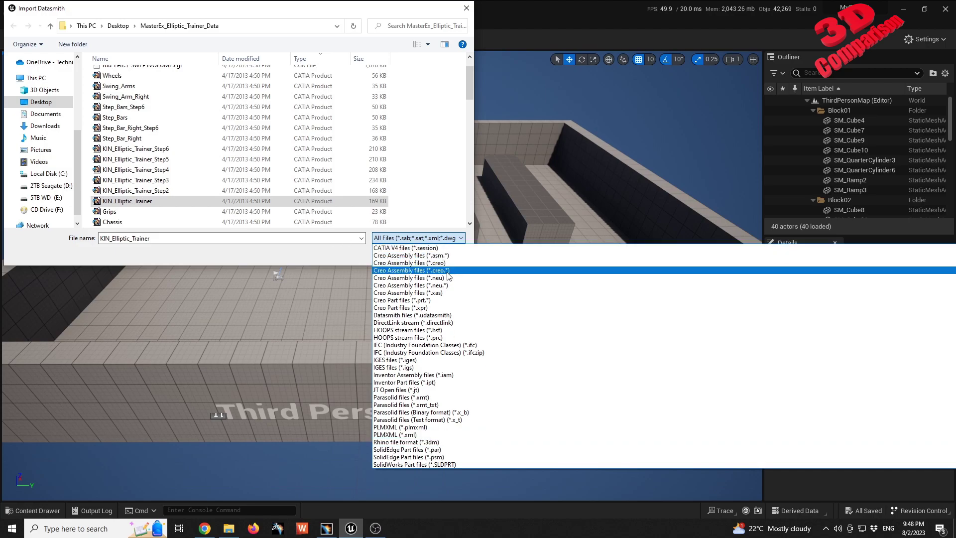
pyautogui.scroll(5, 438, 273)
pyautogui.click(381, 248)
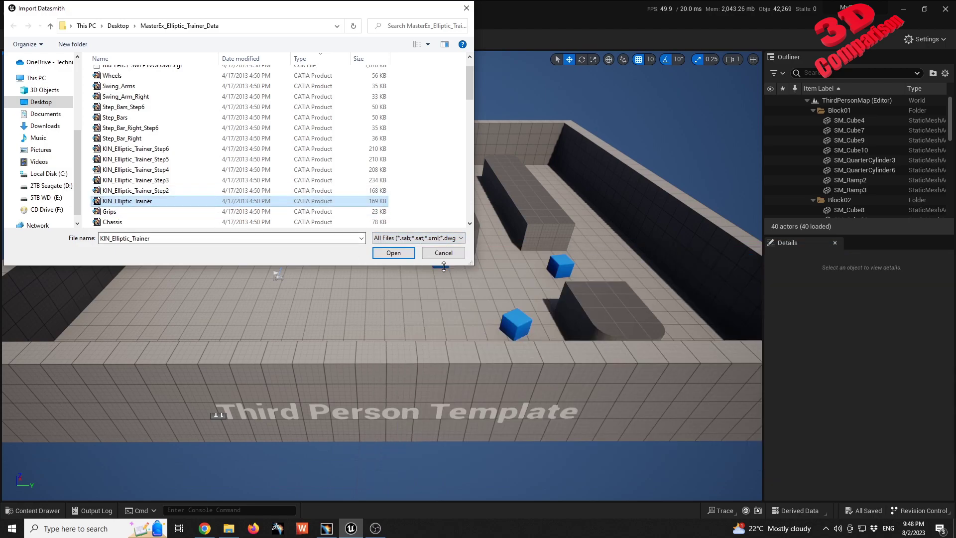
# - Import KIN_Elliptic_Trainer into the Characters content folder with Geometry and Materials & Textures included and a 0.2 cm chord tolerance
pyautogui.click(396, 252)
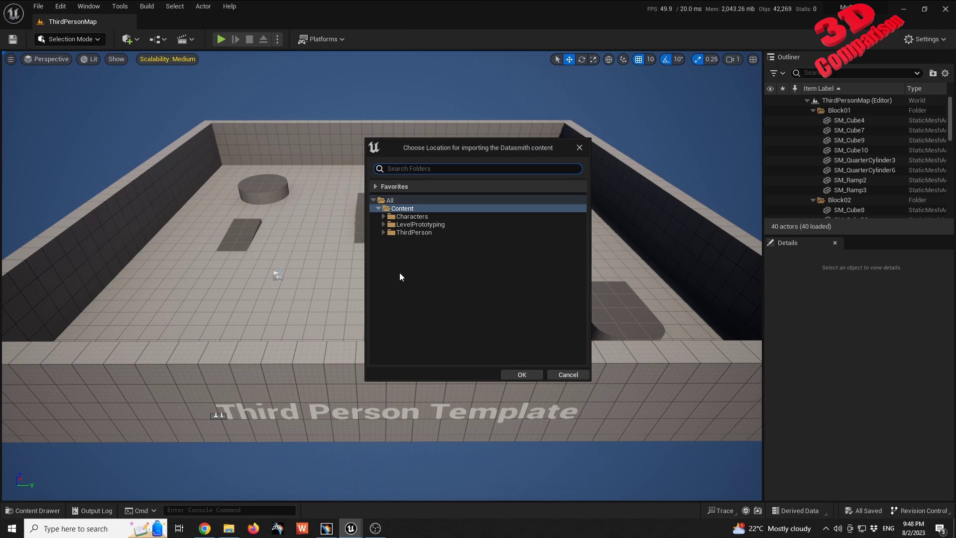
pyautogui.click(413, 217)
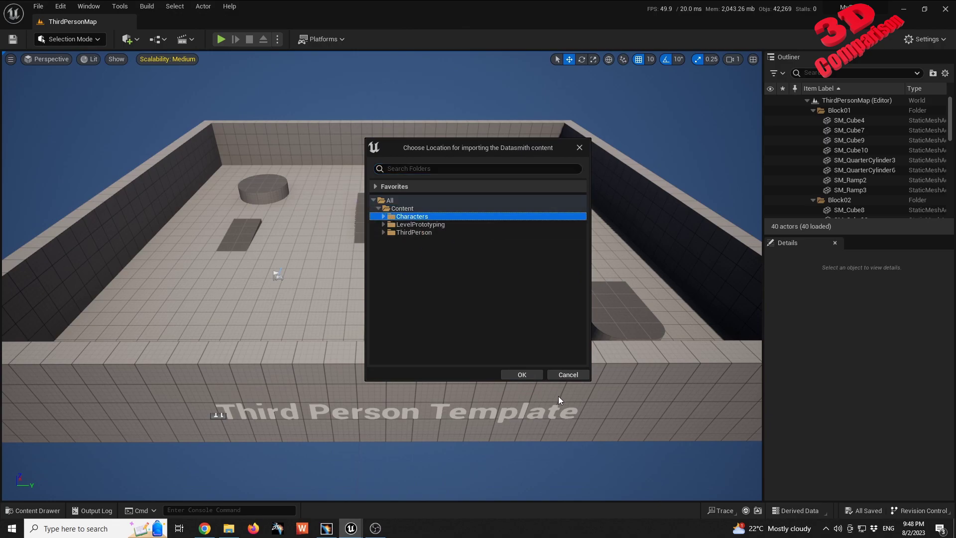
pyautogui.click(529, 376)
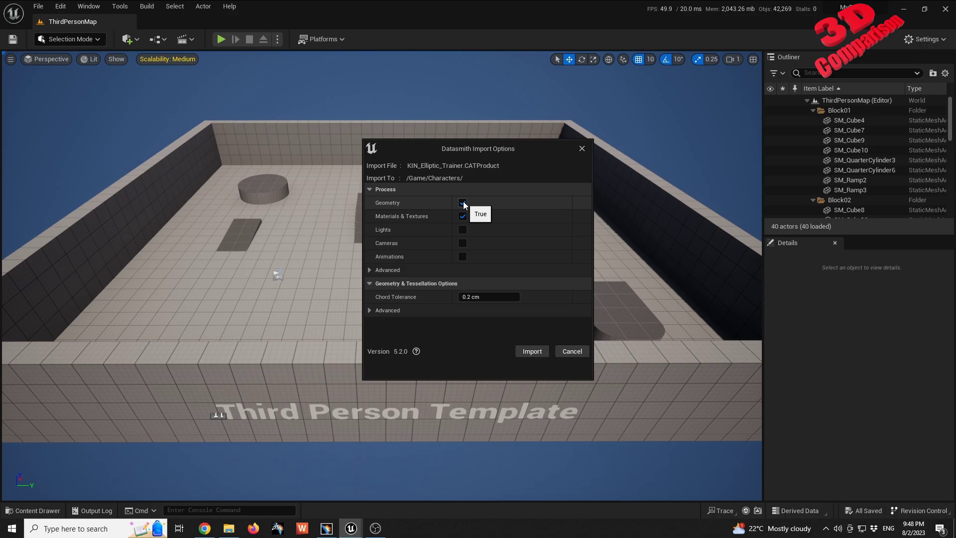
pyautogui.click(532, 351)
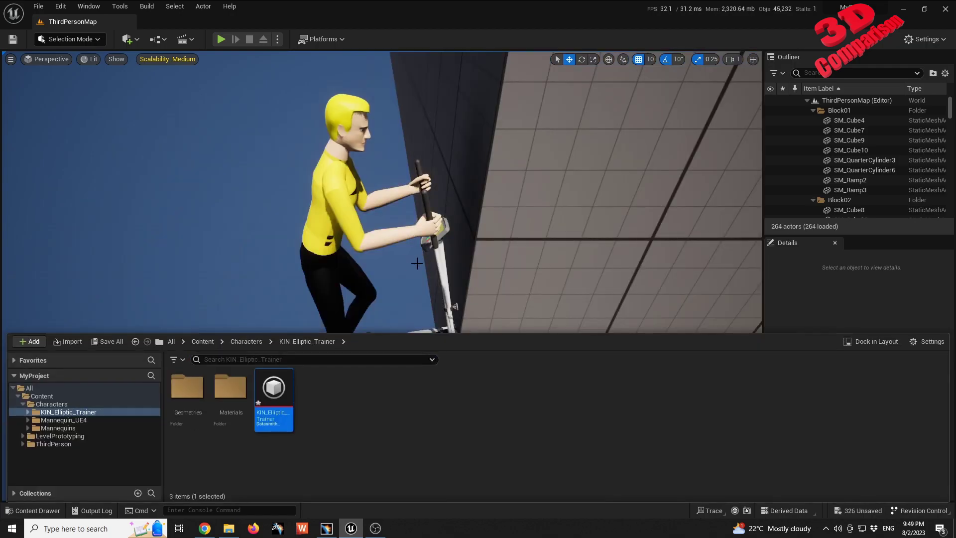
# - Examine the imported elliptic trainer and rider from several sides and compare them with the original assembly in CATIA
pyautogui.press('s')
pyautogui.moveTo(559, 270); pyautogui.dragTo(544, 289, button='right')
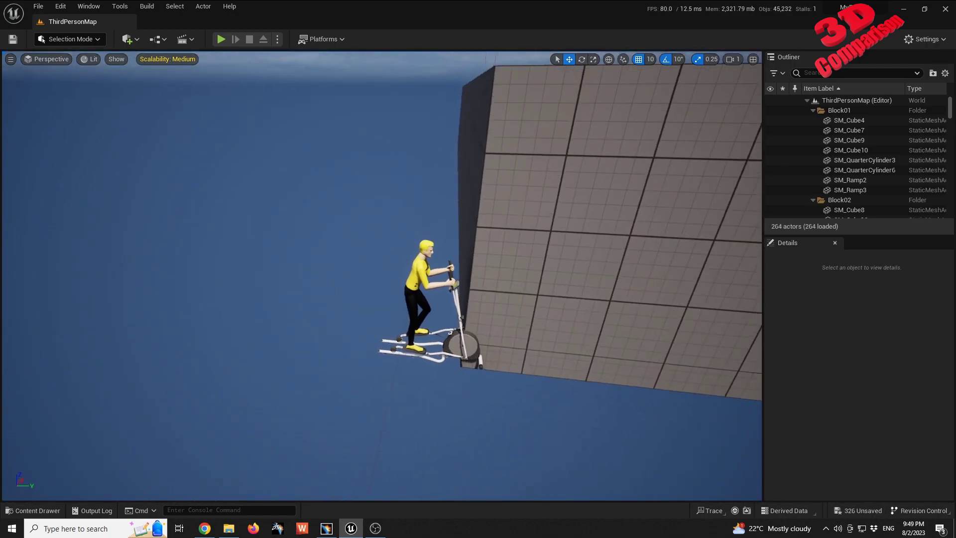
pyautogui.press('w')
pyautogui.press('s')
pyautogui.press('w')
pyautogui.press('d')
pyautogui.press('s')
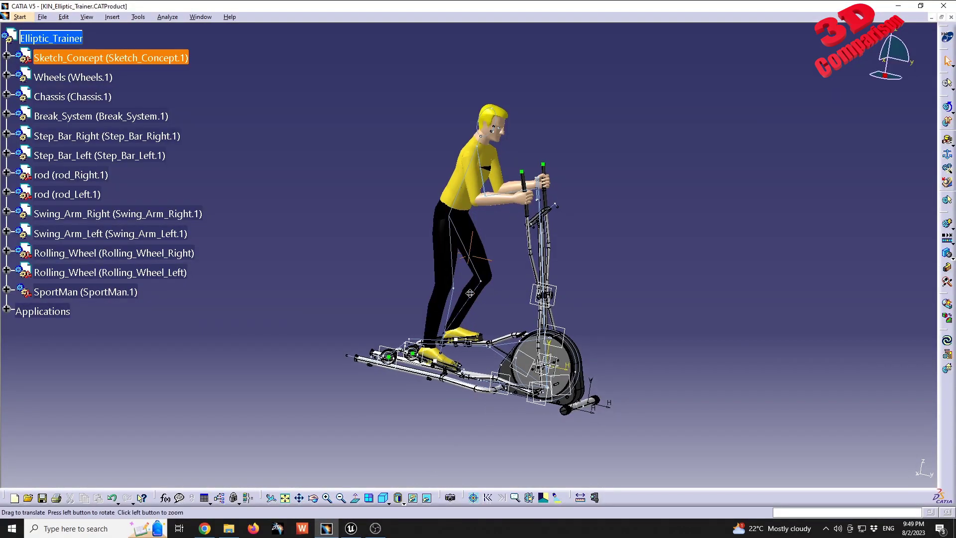
pyautogui.moveTo(470, 293); pyautogui.dragTo(572, 374, button='middle')
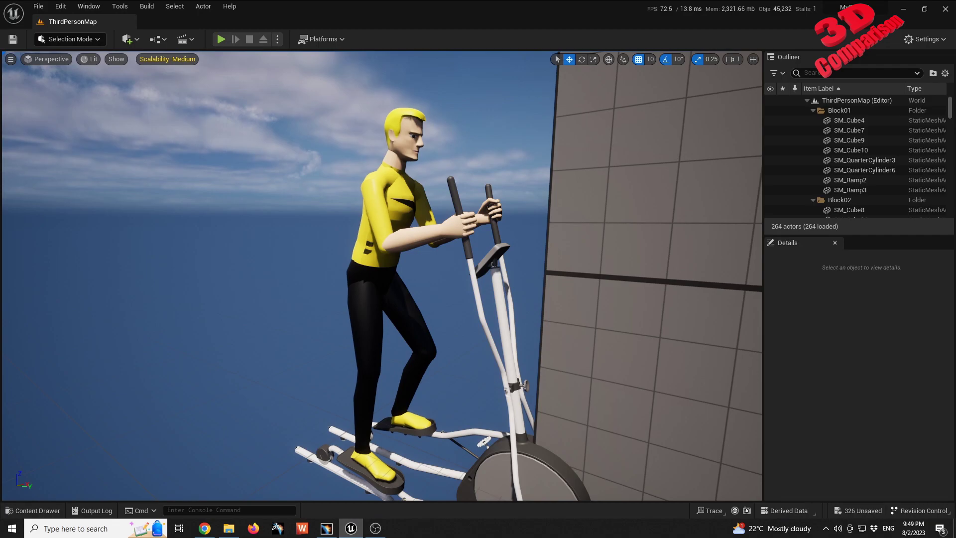
pyautogui.moveTo(435, 302); pyautogui.dragTo(498, 413, button='middle')
pyautogui.scroll(5, 436, 302)
# - Inspect the trainer's wheel parts by selecting the wheel cap in the viewport and focusing on the Wheel_R_1 actor
pyautogui.click(412, 228)
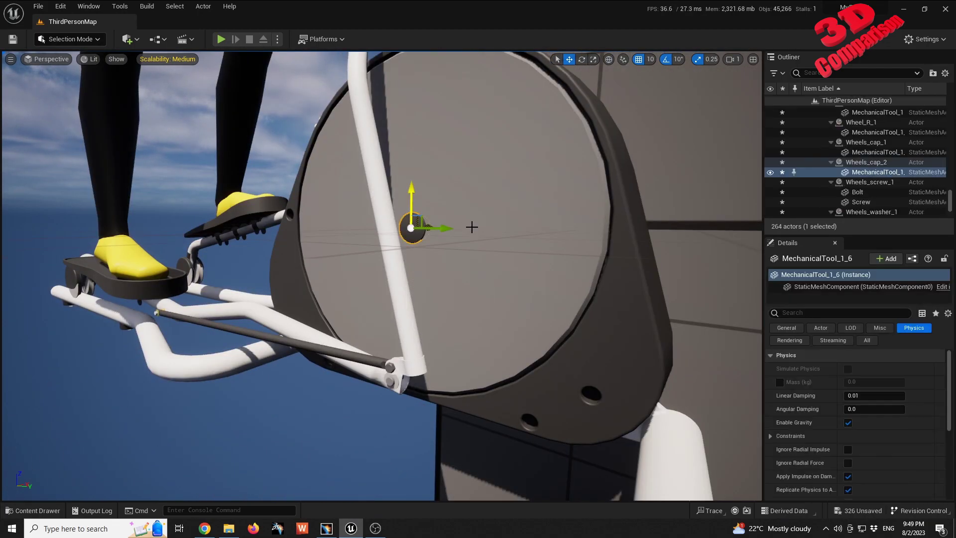
pyautogui.click(865, 191)
pyautogui.moveTo(586, 239); pyautogui.dragTo(587, 239, button='right')
pyautogui.moveTo(488, 316); pyautogui.dragTo(464, 292, button='right')
pyautogui.press('f')
pyautogui.doubleClick(885, 152)
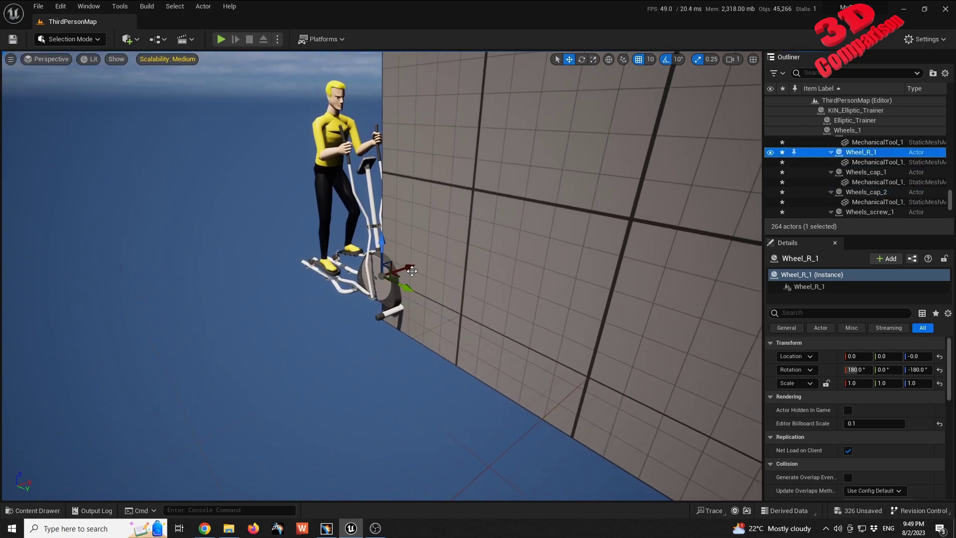
pyautogui.scroll(5, 403, 277)
pyautogui.scroll(2, 403, 278)
pyautogui.scroll(-3, 403, 278)
pyautogui.scroll(2, 401, 281)
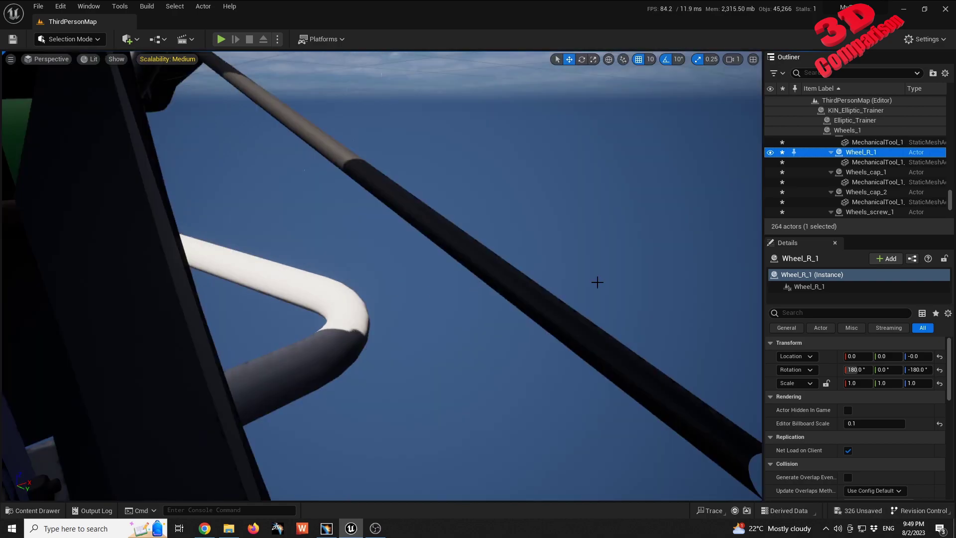
# - Enlarge the Outliner, select the Swing_Arm_R_1 actor and focus the viewport on it
pyautogui.click(876, 202)
pyautogui.scroll(-5, 893, 186)
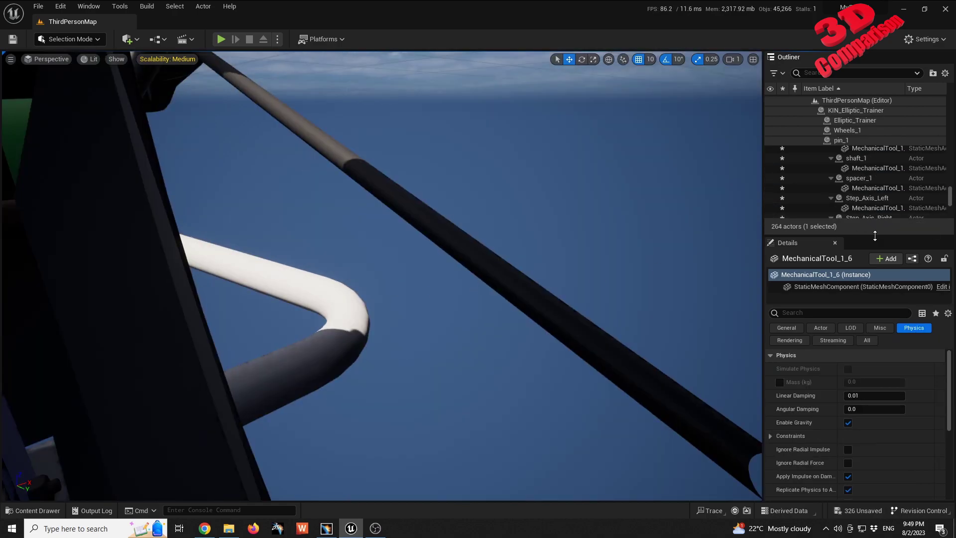
pyautogui.moveTo(881, 235); pyautogui.dragTo(885, 390)
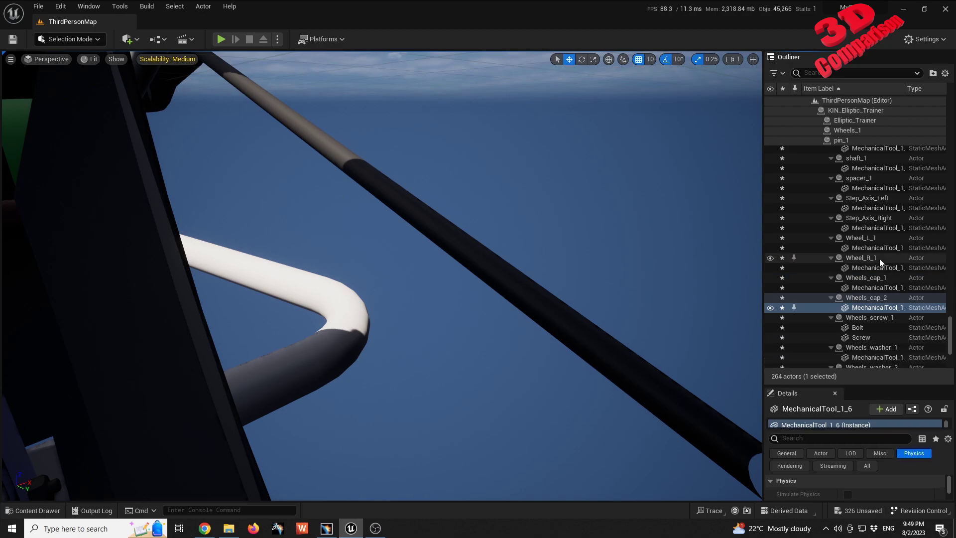
pyautogui.scroll(3, 880, 259)
pyautogui.click(866, 164)
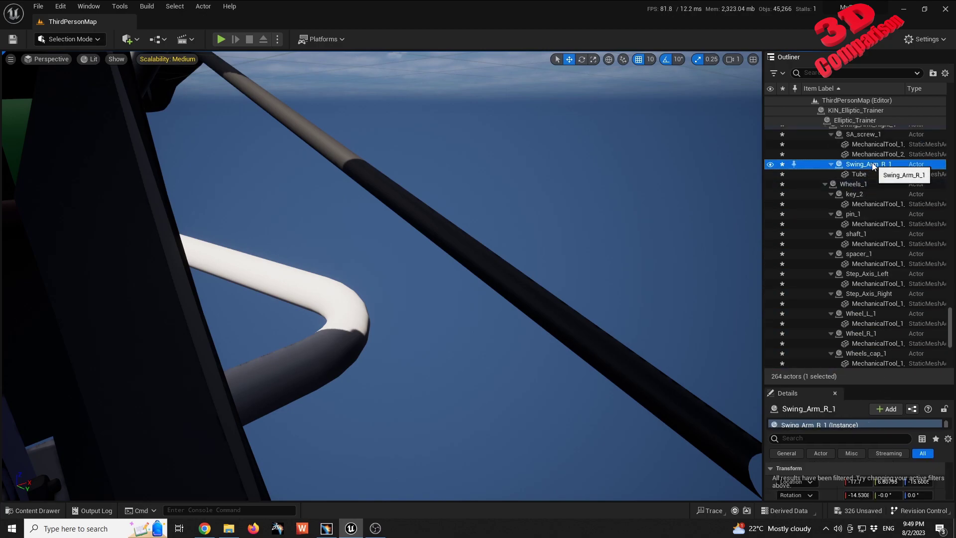
pyautogui.press('f')
pyautogui.moveTo(422, 274); pyautogui.dragTo(640, 235, button='right')
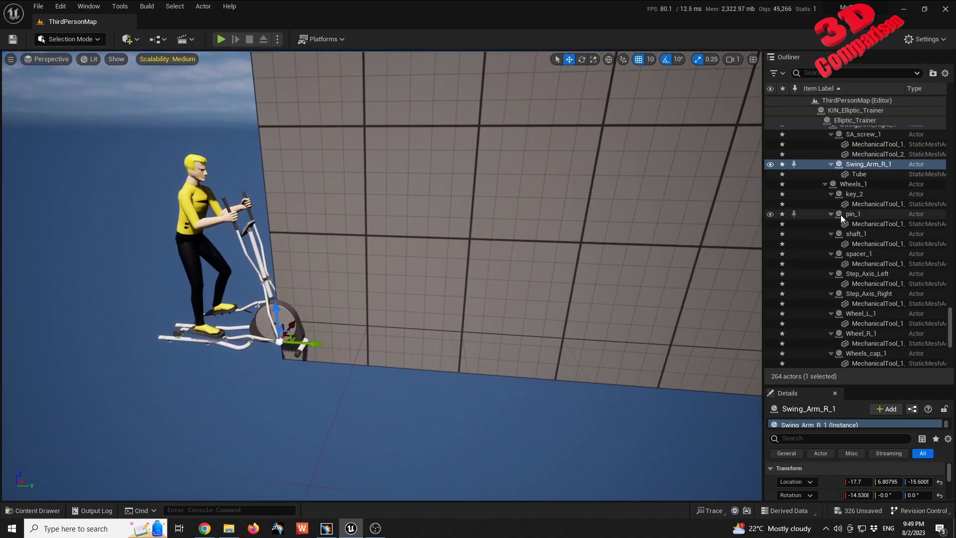
# - Examine the imported product structure in the Outliner, from the wheels back up to the KIN_Elliptic_Trainer root
pyautogui.scroll(5, 840, 214)
pyautogui.scroll(10, 883, 247)
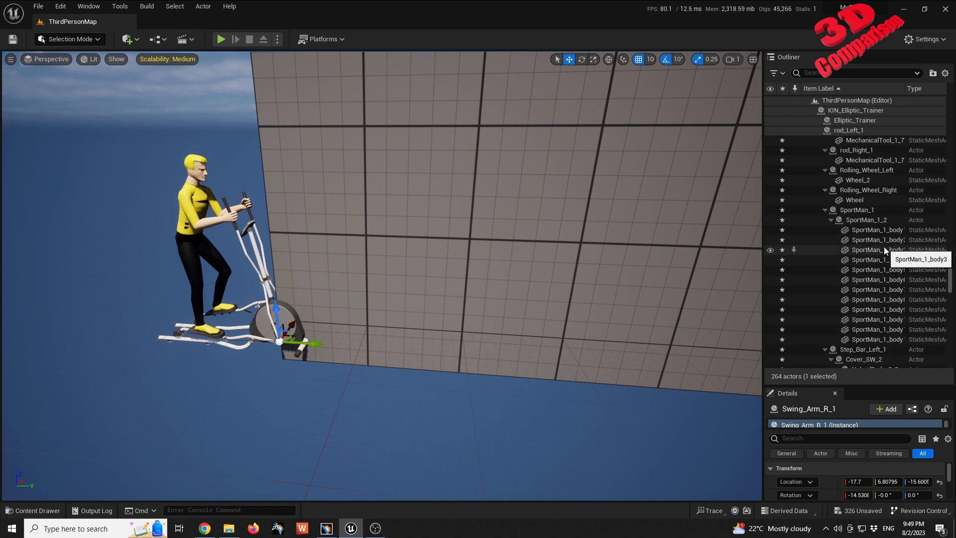
pyautogui.scroll(5, 883, 246)
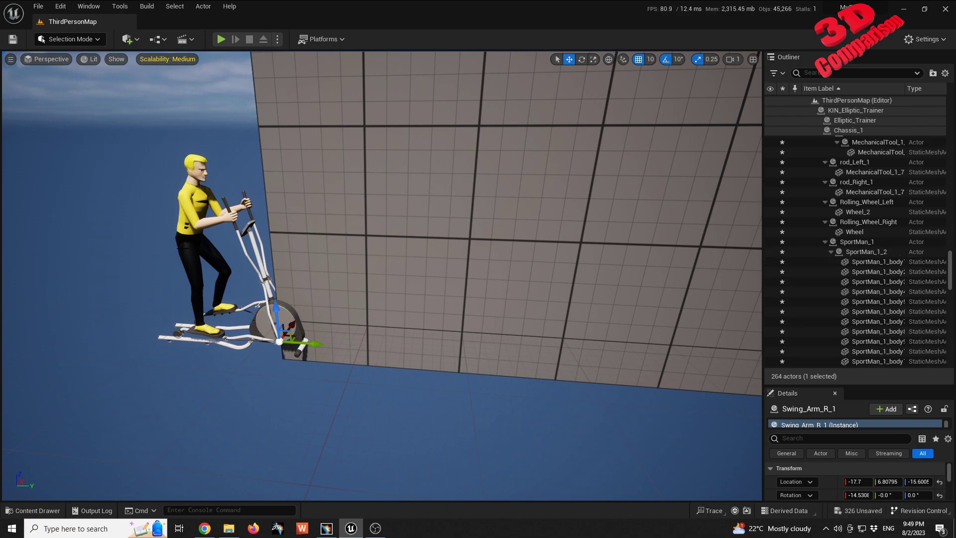
pyautogui.scroll(10, 900, 292)
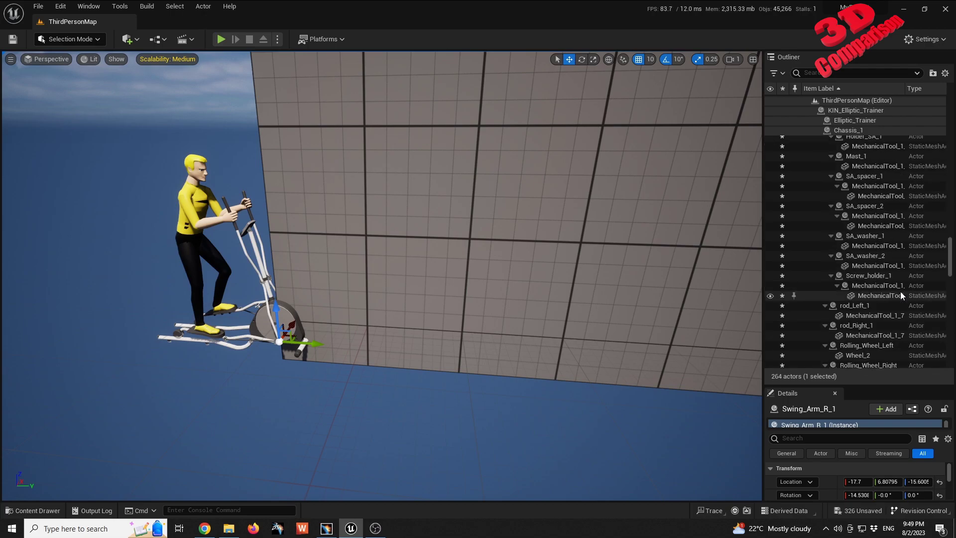
pyautogui.scroll(10, 900, 292)
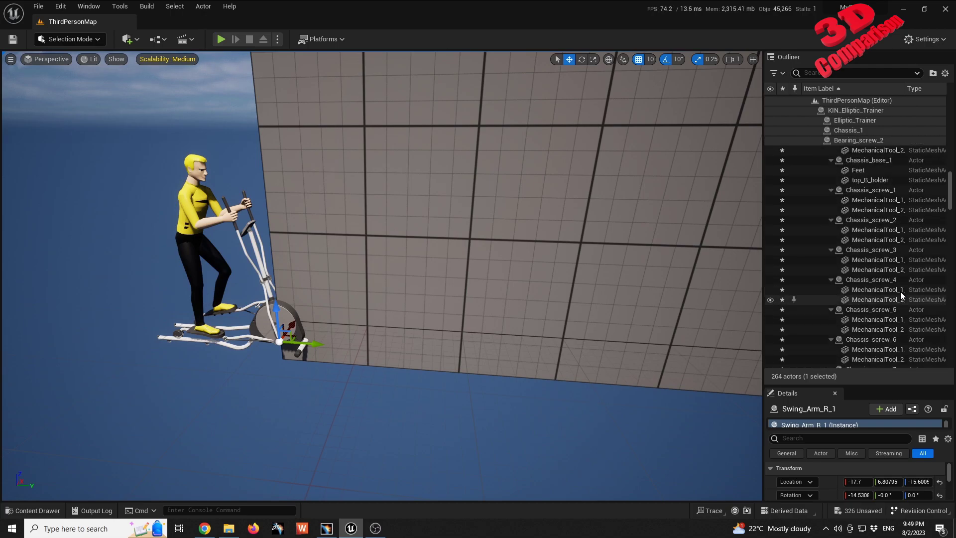
pyautogui.scroll(6, 900, 291)
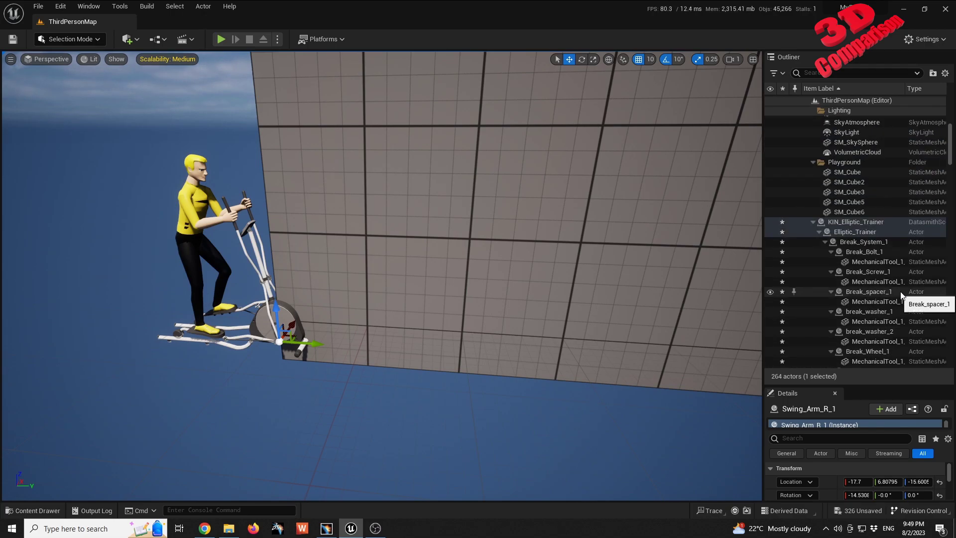
# - Select the KIN_Elliptic_Trainer root actor and move it into the walled playground, to X 960 and Y 970
pyautogui.click(860, 224)
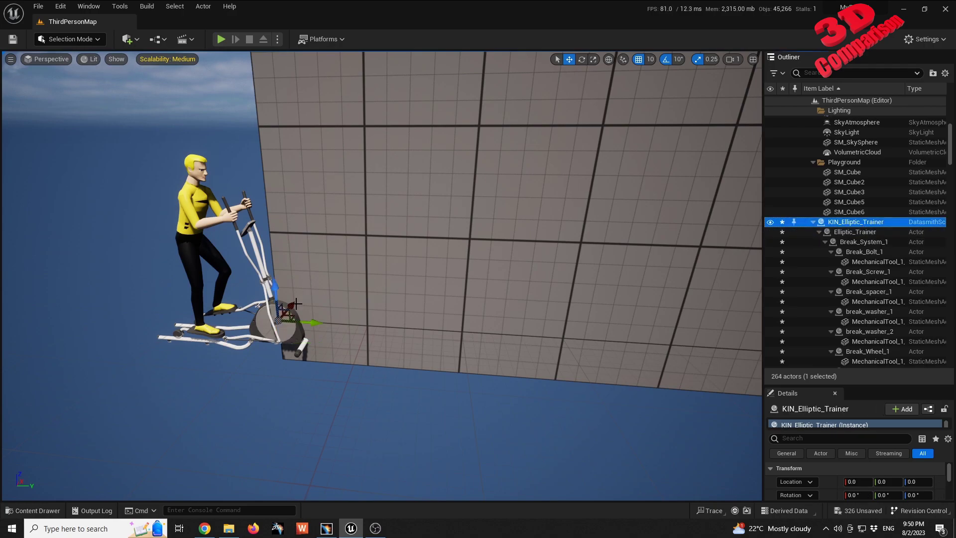
pyautogui.moveTo(315, 322); pyautogui.dragTo(530, 332)
pyautogui.moveTo(531, 332); pyautogui.dragTo(572, 332, button='right')
pyautogui.scroll(-5, 572, 332)
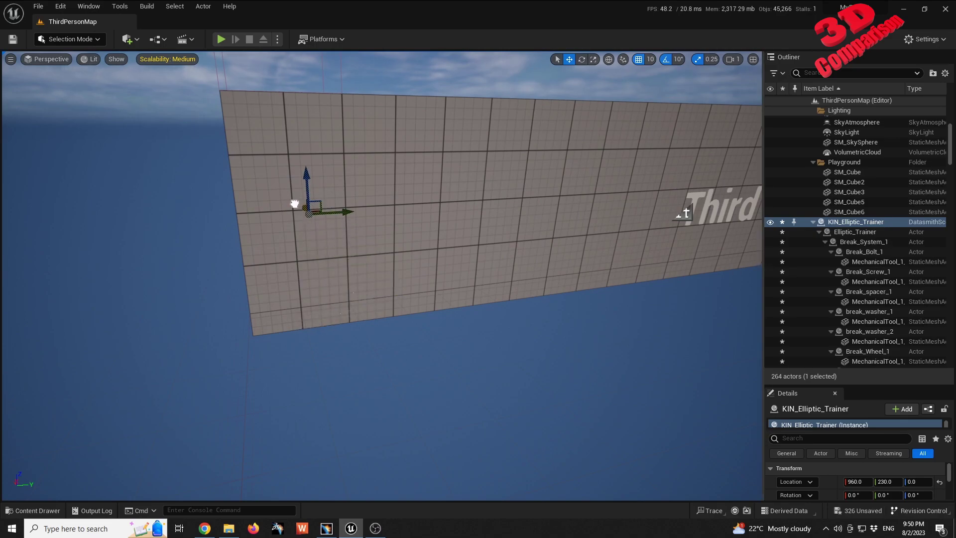
pyautogui.moveTo(336, 210); pyautogui.dragTo(480, 224)
pyautogui.press('f')
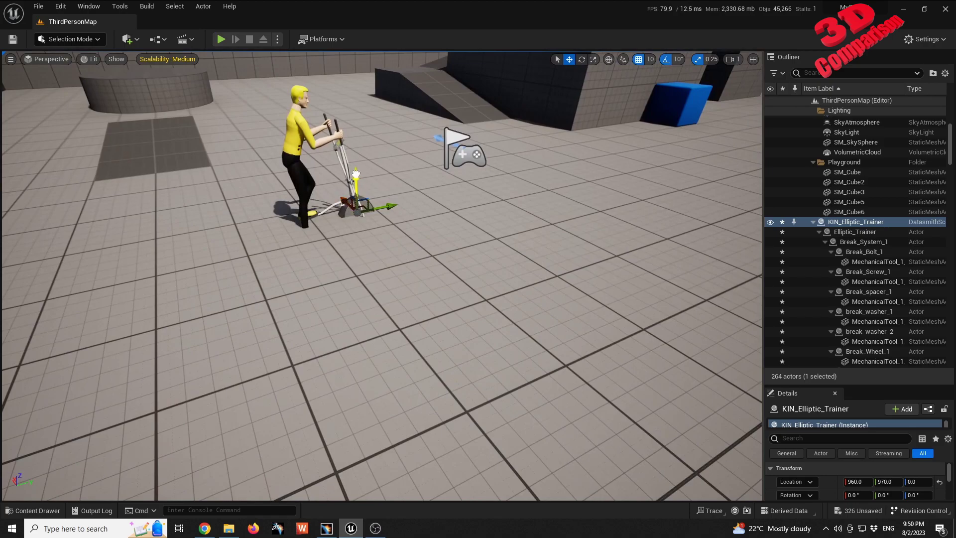
# - Raise the trainer to a Z location of 100 and snap it down to the floor
pyautogui.moveTo(354, 178); pyautogui.dragTo(355, 142)
pyautogui.moveTo(466, 253); pyautogui.dragTo(476, 283, button='right')
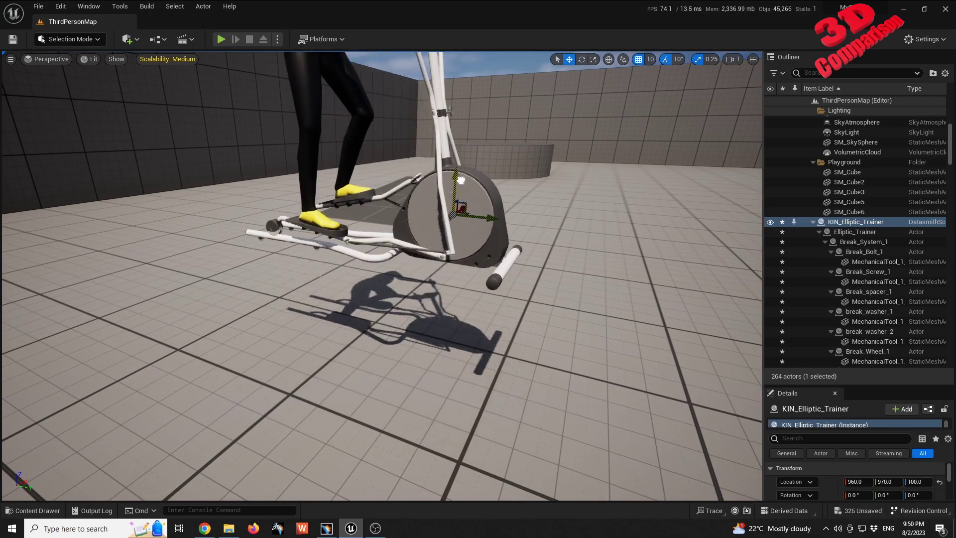
pyautogui.moveTo(459, 269); pyautogui.dragTo(463, 214, button='right')
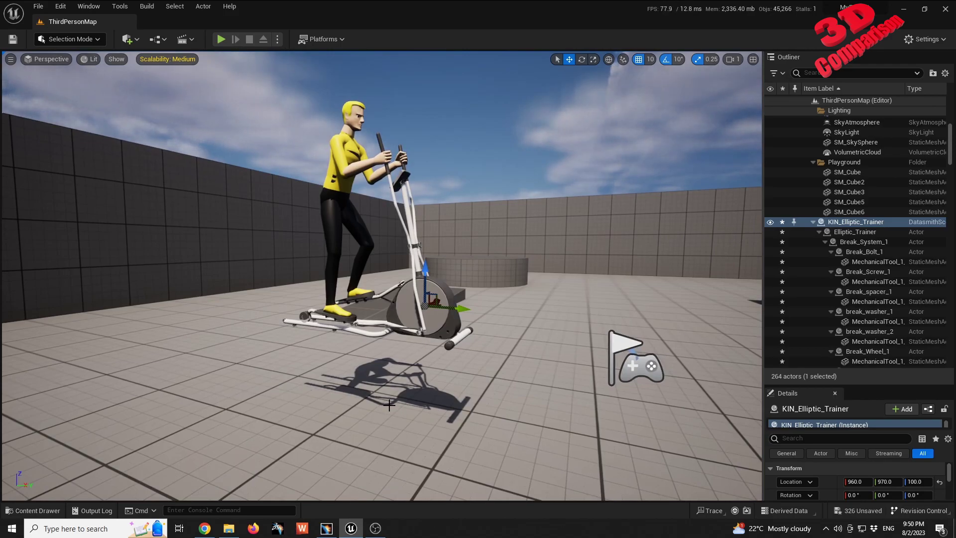
pyautogui.press('End')
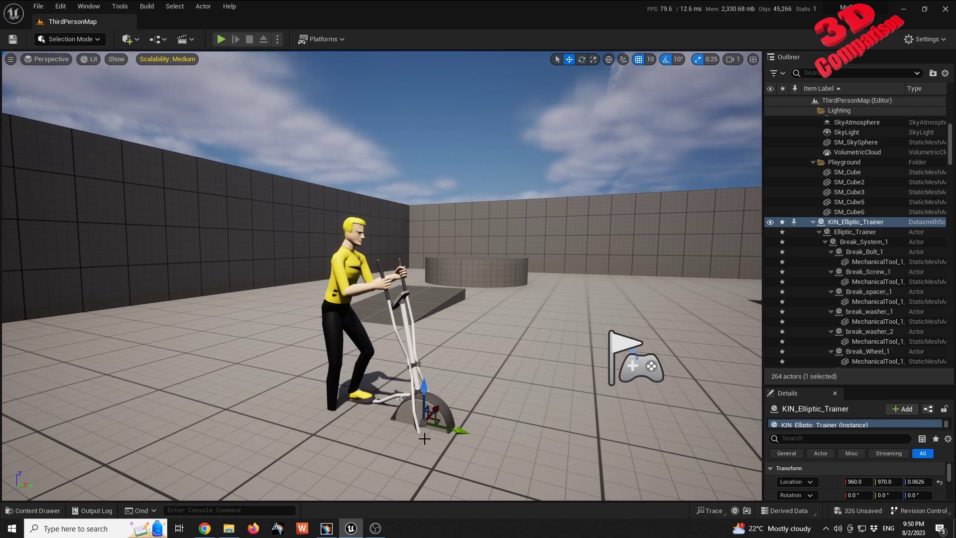
# - Lift the sunken trainer vertically until its frame and pedals stand above the floor
pyautogui.moveTo(424, 387); pyautogui.dragTo(431, 354)
pyautogui.moveTo(438, 383); pyautogui.dragTo(473, 375, button='right')
# - Place a second KIN_Elliptic_Trainer Datasmith scene beside the first at X 820, Y 950 and raise it to Z 30
pyautogui.hotkey('ctrl', 'space')
pyautogui.moveTo(464, 288); pyautogui.dragTo(438, 313, button='right')
pyautogui.hotkey('ctrl', 'space')
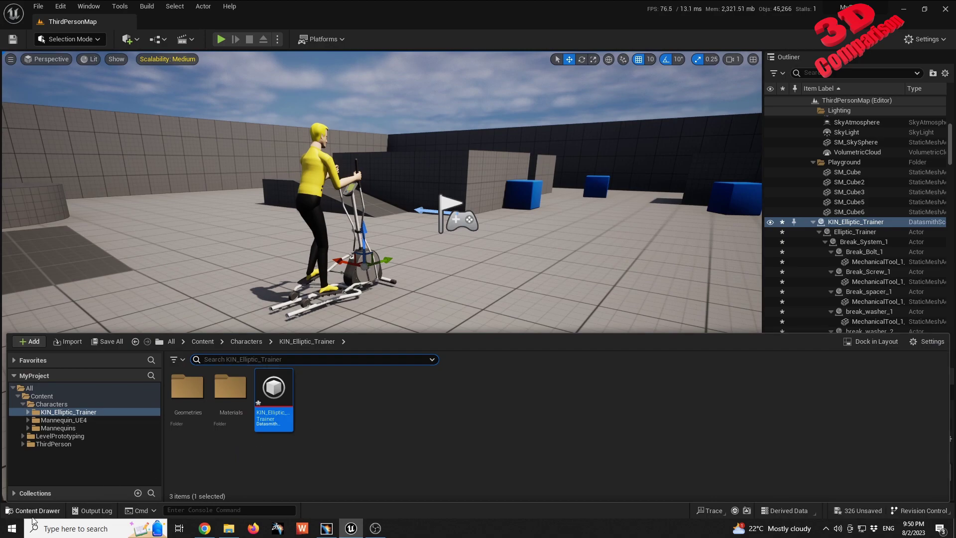
pyautogui.moveTo(489, 301); pyautogui.dragTo(500, 343, button='right')
pyautogui.hotkey('ctrl', 'space')
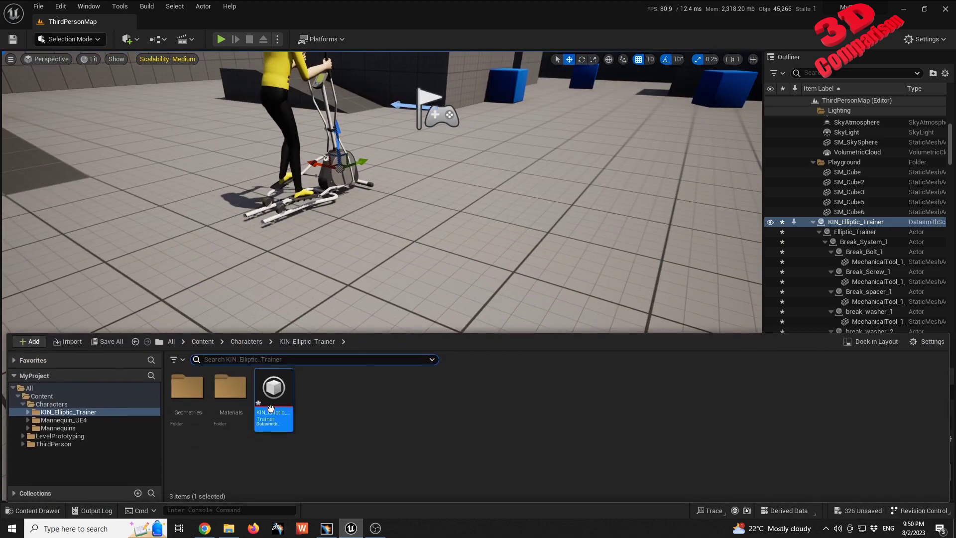
pyautogui.moveTo(273, 413); pyautogui.dragTo(423, 219)
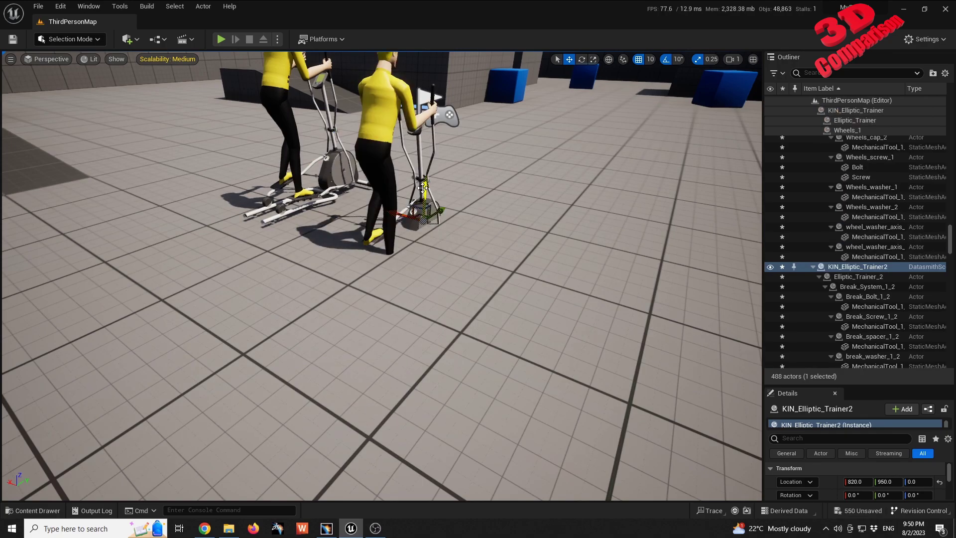
pyautogui.moveTo(424, 185); pyautogui.dragTo(433, 162)
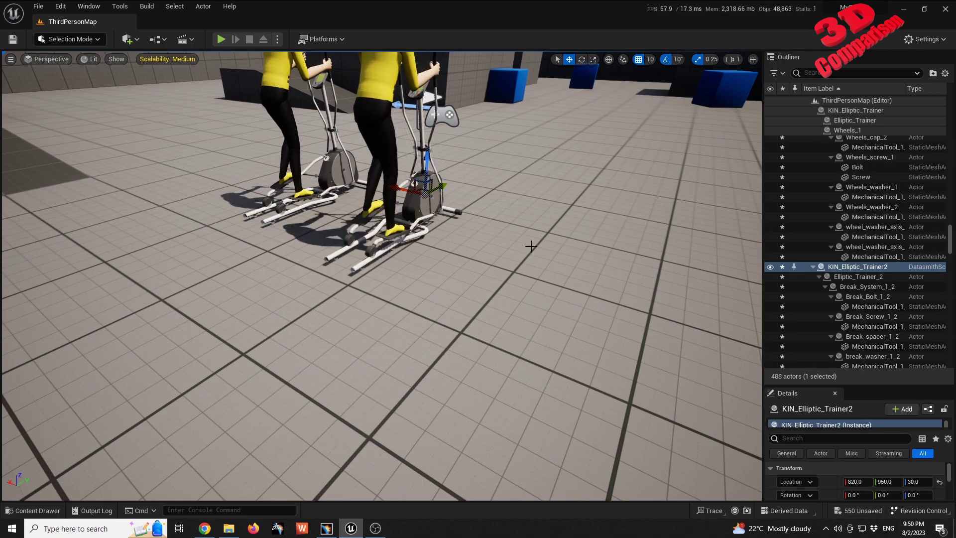
# - Delete the SportMan_1_body5_2 face mesh of the second trainer's rider despite its references
pyautogui.moveTo(530, 246)
pyautogui.mouseDown(button='right')
pyautogui.moveTo(528, 167)
pyautogui.moveTo(348, 200)
pyautogui.moveTo(529, 249)
pyautogui.mouseUp(button='right')
pyautogui.moveTo(471, 345); pyautogui.dragTo(488, 359)
pyautogui.moveTo(565, 344); pyautogui.dragTo(632, 329, button='right')
pyautogui.click(225, 110)
pyautogui.click(225, 110)
pyautogui.moveTo(313, 204); pyautogui.dragTo(349, 180, button='right')
pyautogui.click(863, 208)
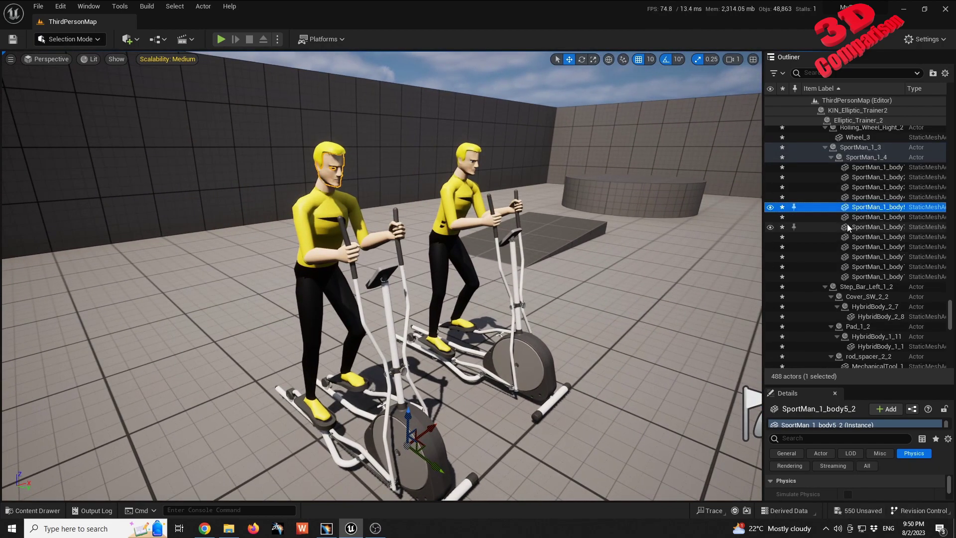
pyautogui.press('Delete')
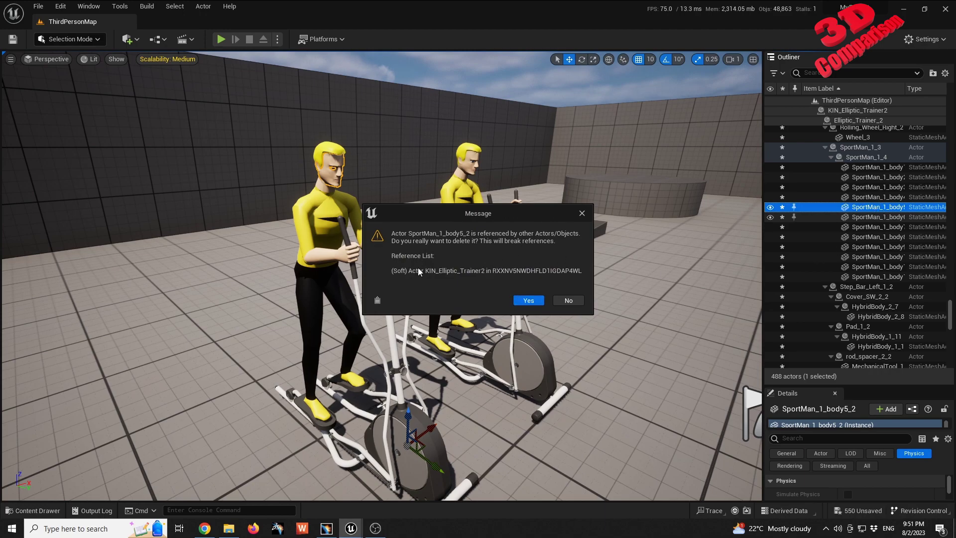
pyautogui.click(526, 301)
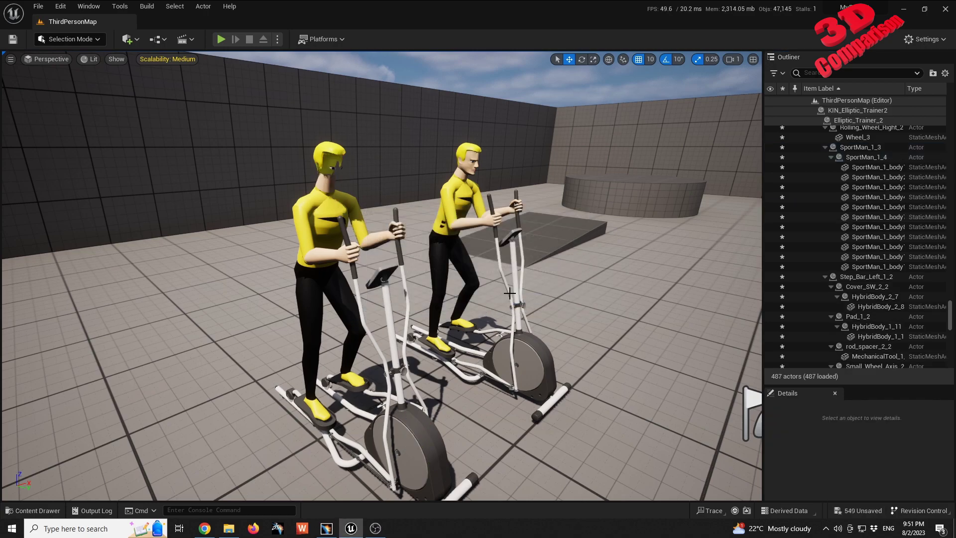
# - Delete all remaining SportMan_1 body meshes of the second trainer together, accepting the broken references for all of them
pyautogui.click(868, 167)
pyautogui.keyDown('shift'); pyautogui.click(871, 267); pyautogui.keyUp('shift')
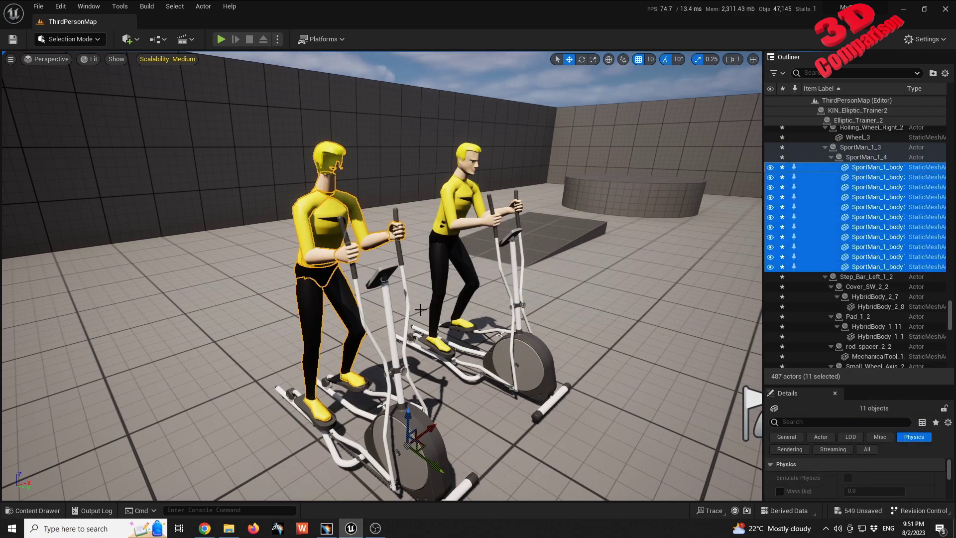
pyautogui.press('Delete')
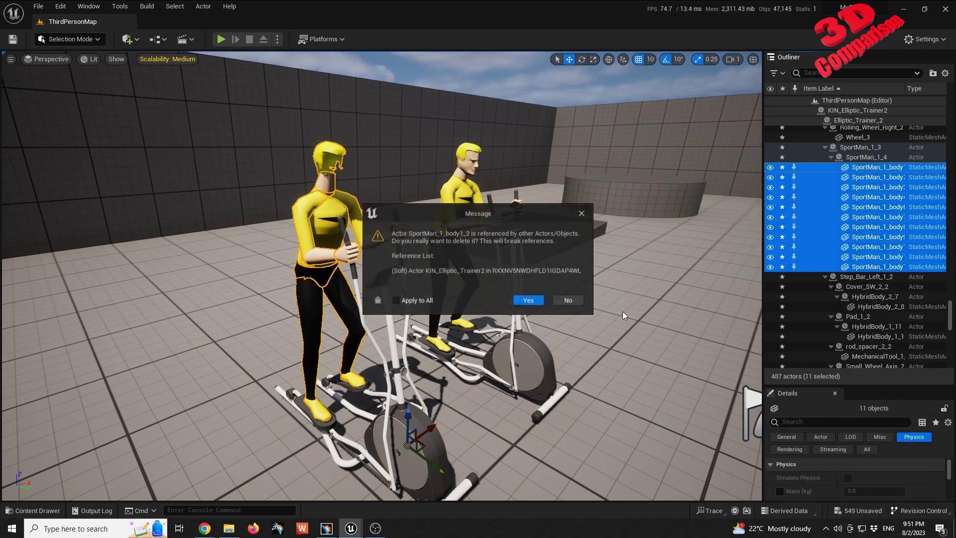
pyautogui.click(431, 301)
pyautogui.click(528, 300)
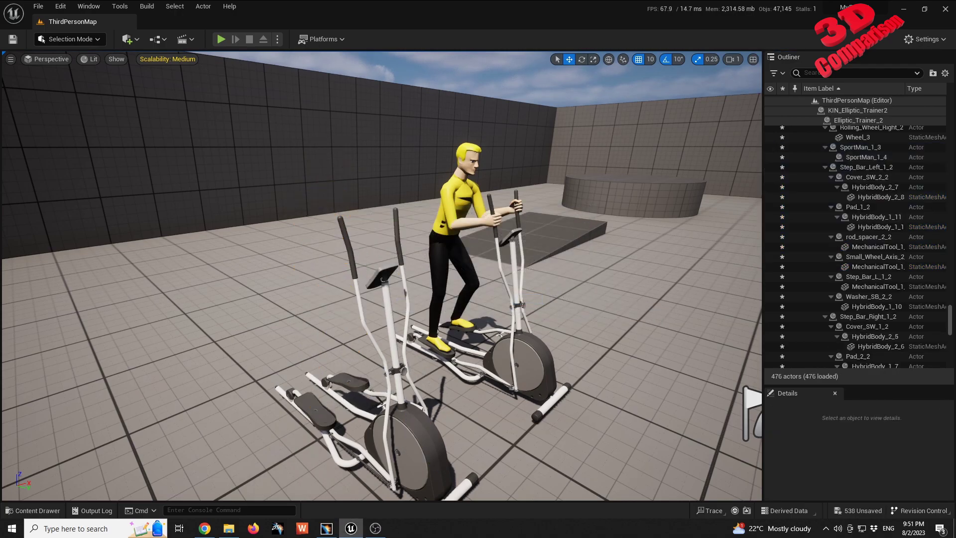
# - Fly the view inside the riderless trainer's wheel housing and lower the viewport camera speed to 0.033
pyautogui.moveTo(478, 299); pyautogui.dragTo(318, 334, button='right')
pyautogui.moveTo(366, 271); pyautogui.dragTo(349, 273, button='right')
pyautogui.moveTo(405, 337); pyautogui.dragTo(394, 319, button='right')
pyautogui.moveTo(616, 241); pyautogui.dragTo(587, 196, button='right')
pyautogui.click(733, 59)
pyautogui.moveTo(762, 82); pyautogui.dragTo(725, 86)
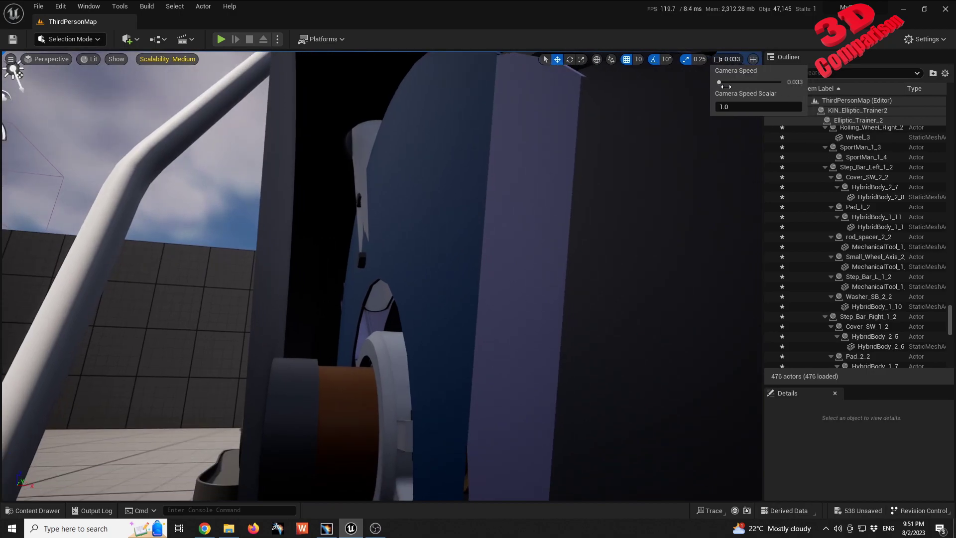
# - Examine the axle, ball bearing and brake bolt inside the trainer's wheel housing up close
pyautogui.moveTo(521, 276); pyautogui.dragTo(500, 274, button='right')
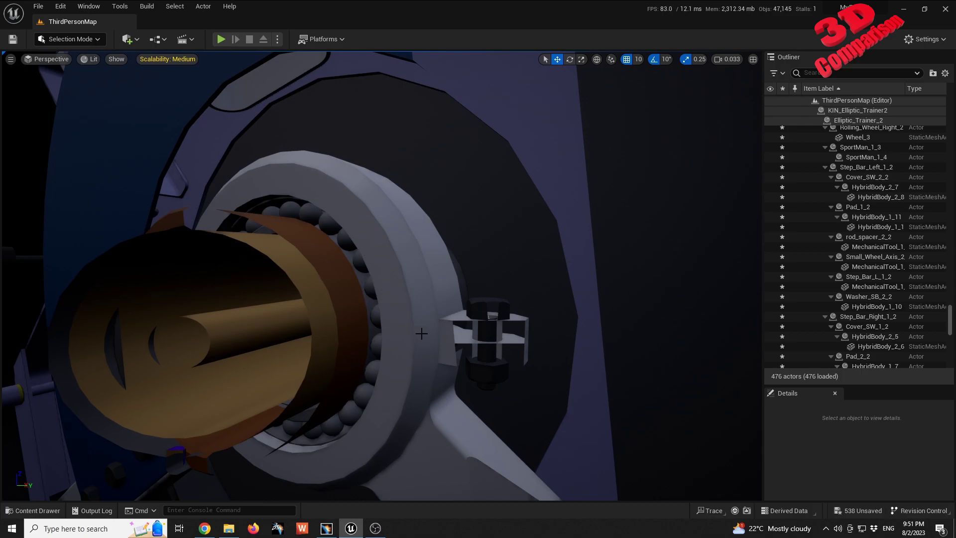
pyautogui.moveTo(421, 333); pyautogui.dragTo(388, 330, button='right')
pyautogui.press('s')
# - Switch to CATIA and examine the original assembly around the wheel housing for comparison
pyautogui.click(326, 529)
pyautogui.moveTo(523, 339); pyautogui.dragTo(421, 209, button='middle')
pyautogui.moveTo(438, 398); pyautogui.dragTo(478, 435, button='middle')
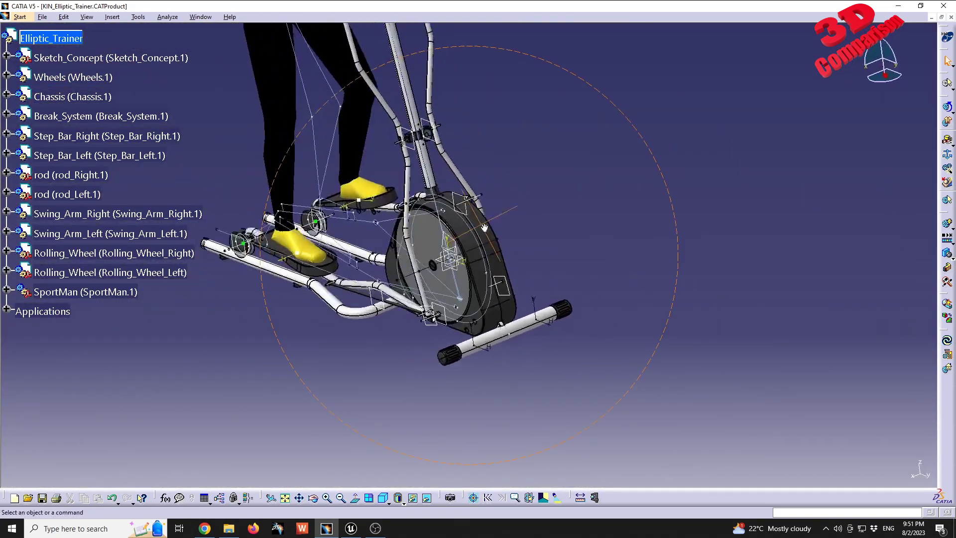
# - Switch back to Unreal Engine, bring both trainers into view and start playing the level in the viewport
pyautogui.click(351, 528)
pyautogui.moveTo(429, 279); pyautogui.dragTo(431, 239, button='right')
pyautogui.scroll(-10, 428, 279)
pyautogui.scroll(-4, 429, 279)
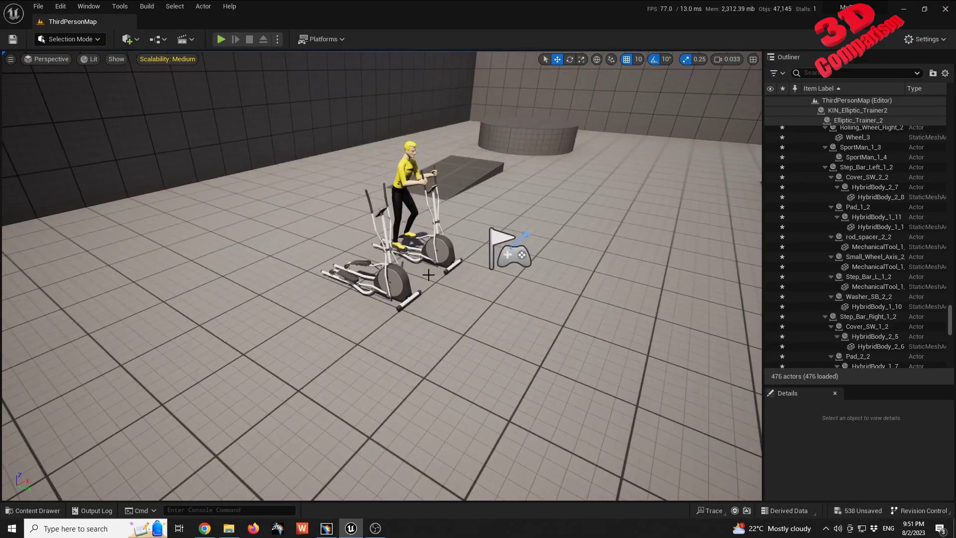
pyautogui.moveTo(428, 279); pyautogui.dragTo(454, 265, button='right')
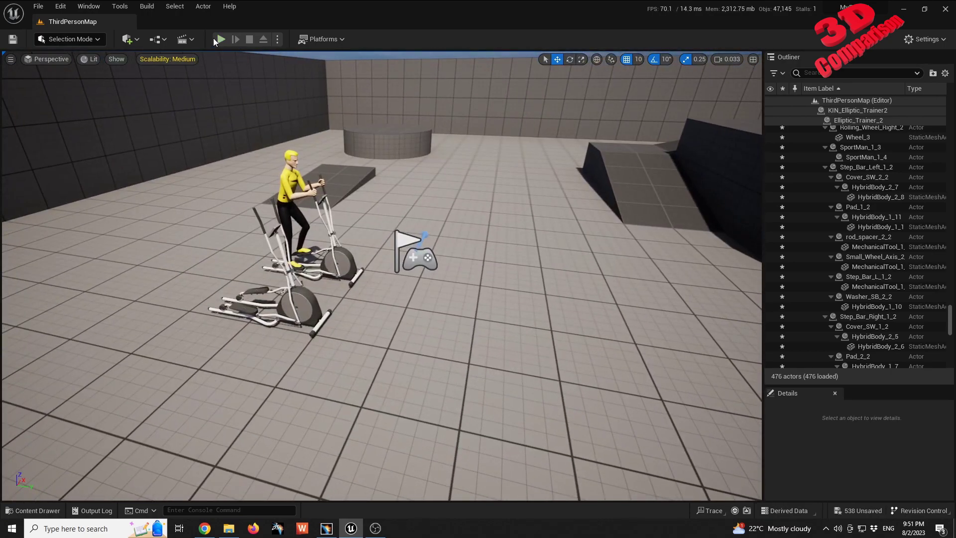
pyautogui.hotkey('alt', 'p')
pyautogui.click(292, 191)
# - Walk the third-person character to the riderless trainer and jump it onto the pedals beside the other rider
pyautogui.press('a')
pyautogui.press('s')
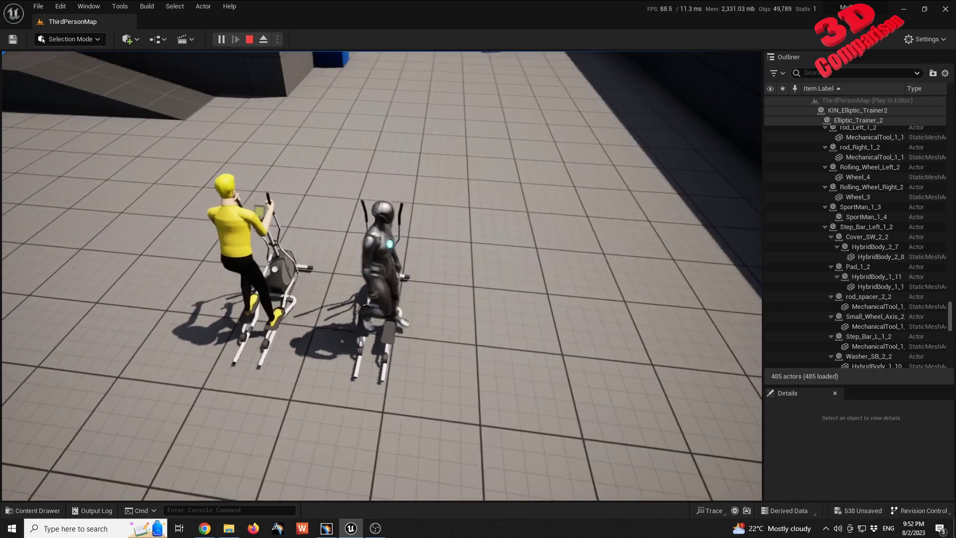
pyautogui.press('s')
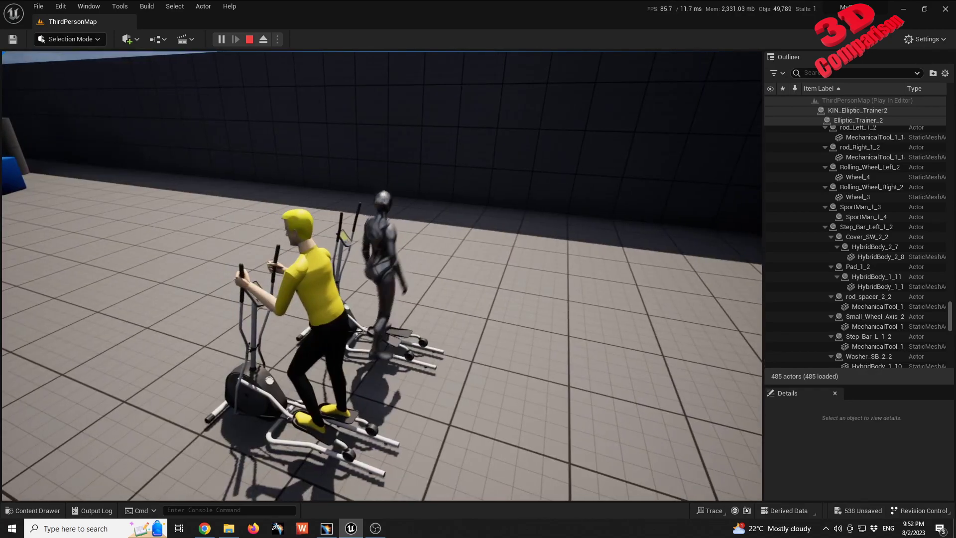
pyautogui.press('w')
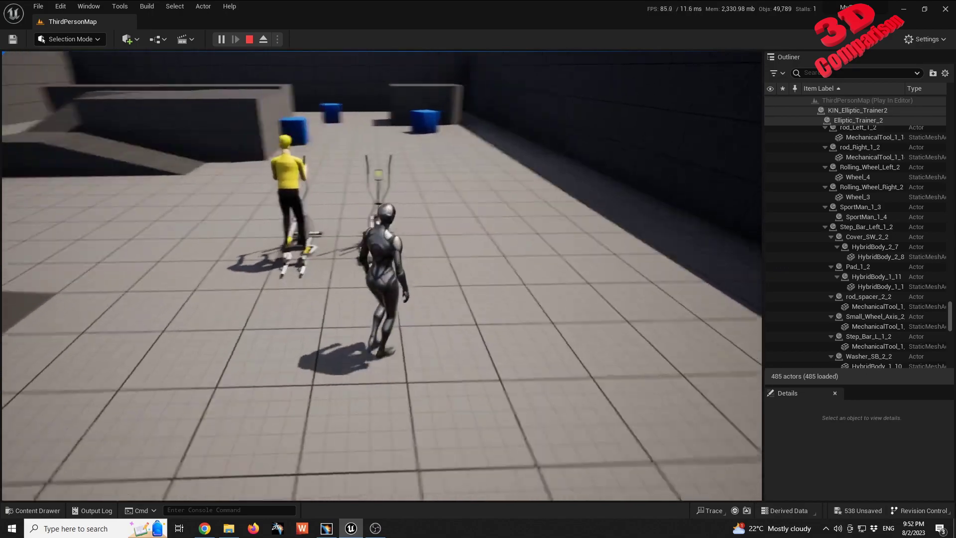
pyautogui.press('space')
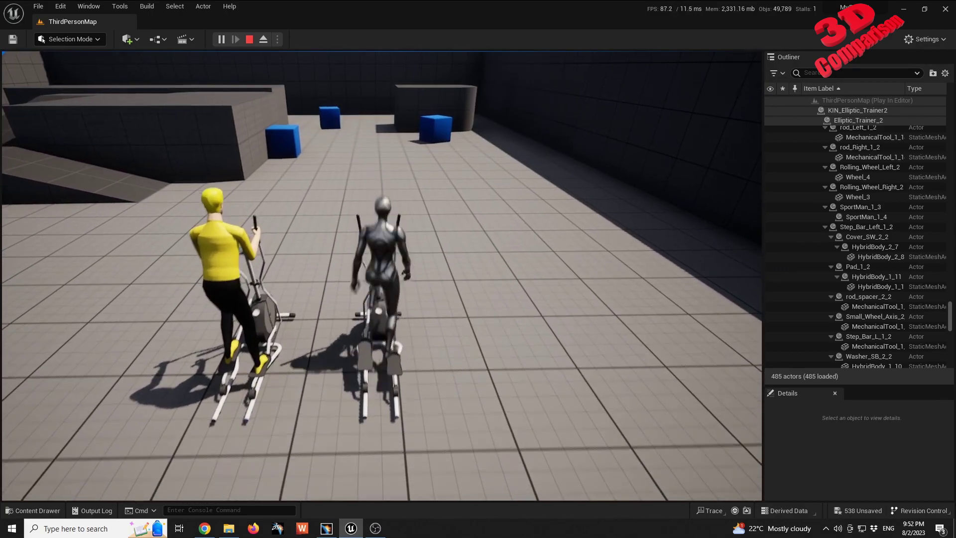
pyautogui.press('s')
pyautogui.press('w')
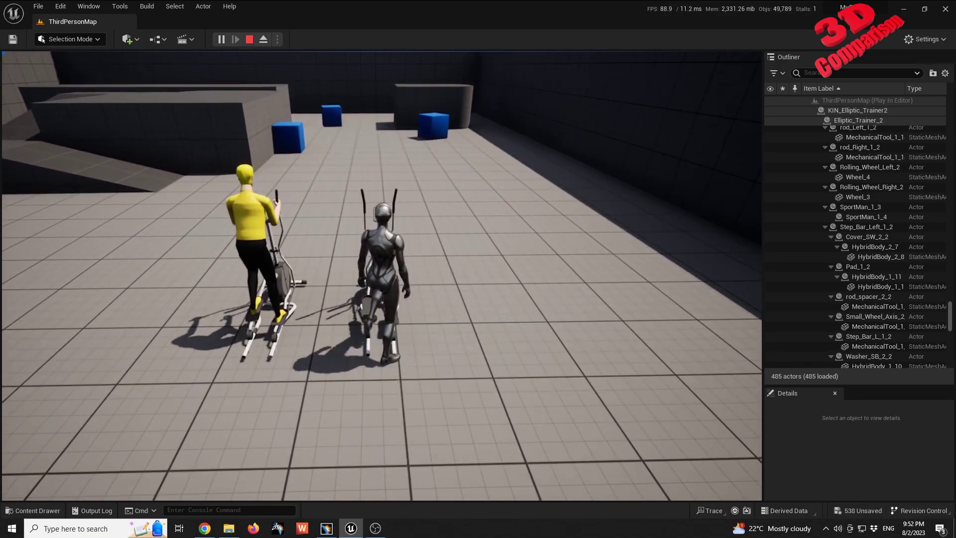